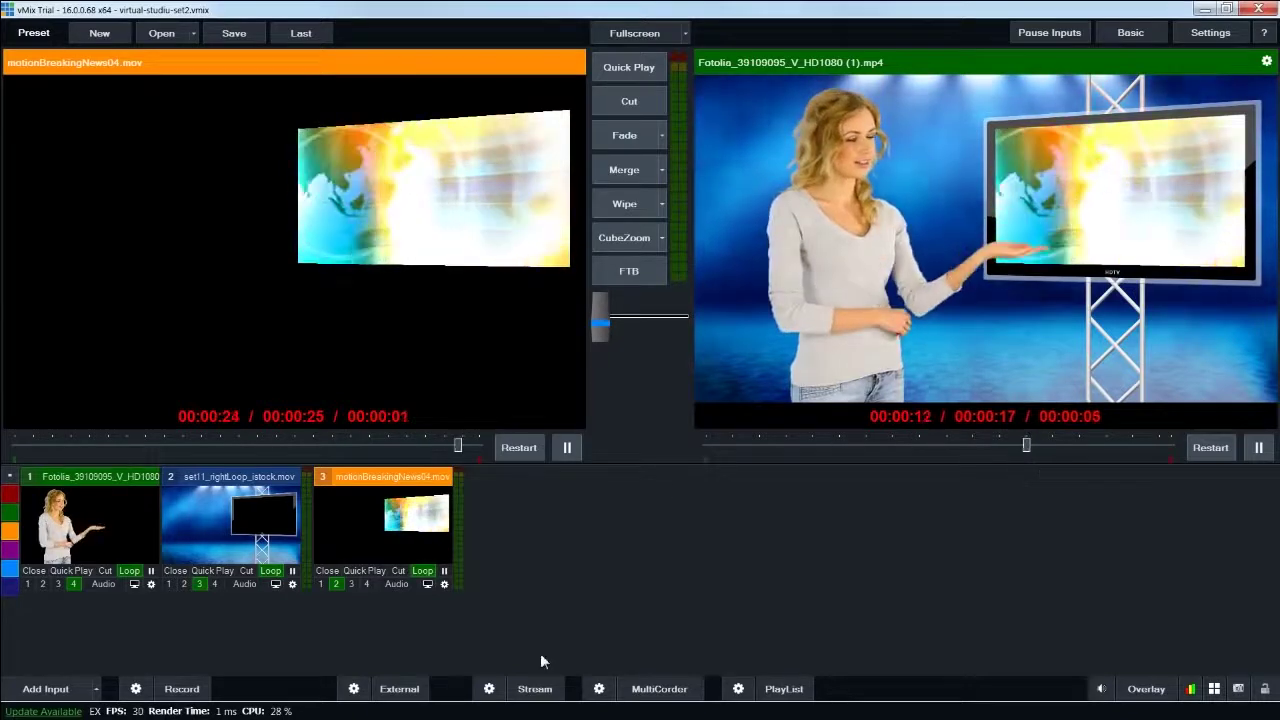
Close the motion graphic, studio set and presenter inputs, leaving only the two Blank inputs
click(328, 570)
click(175, 570)
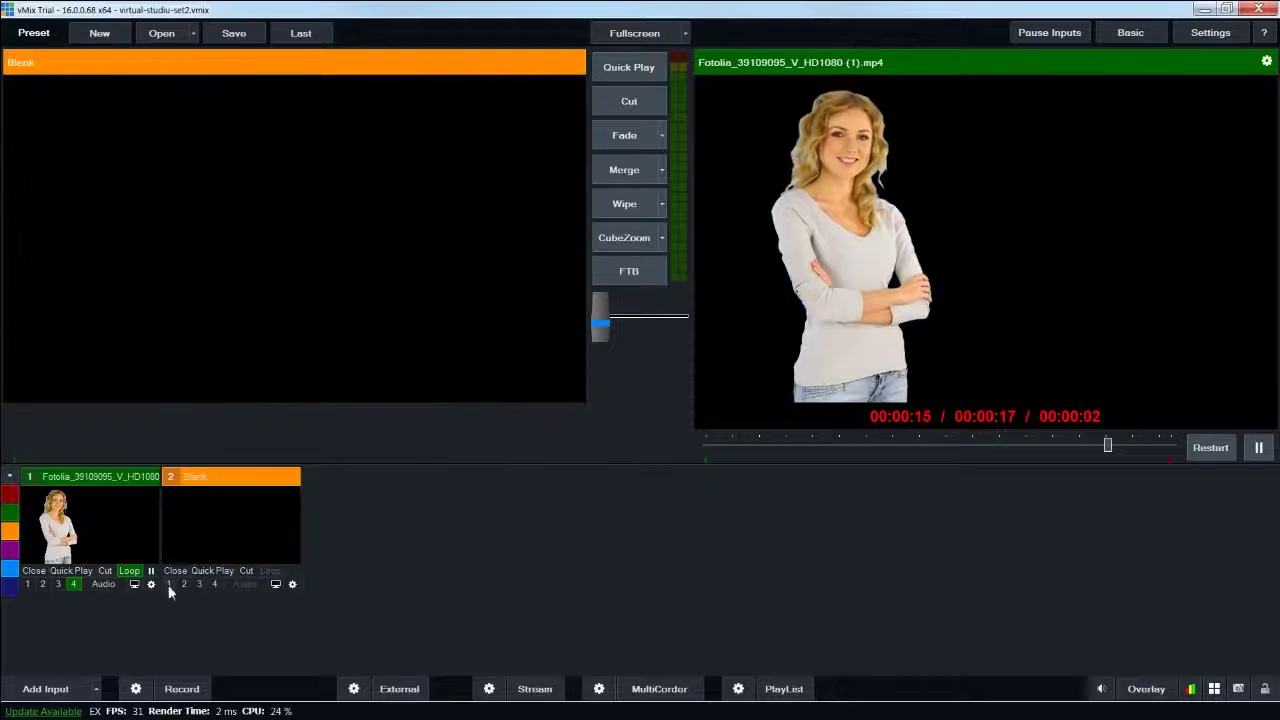
click(33, 570)
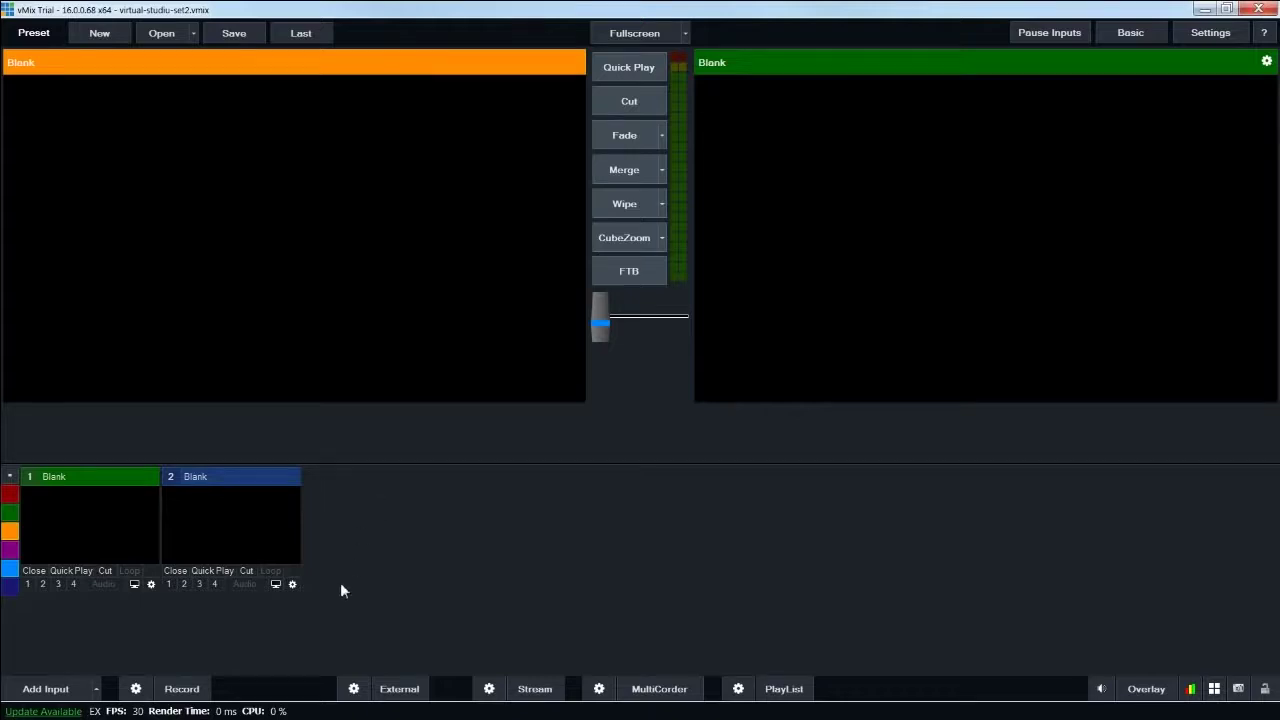
click(45, 689)
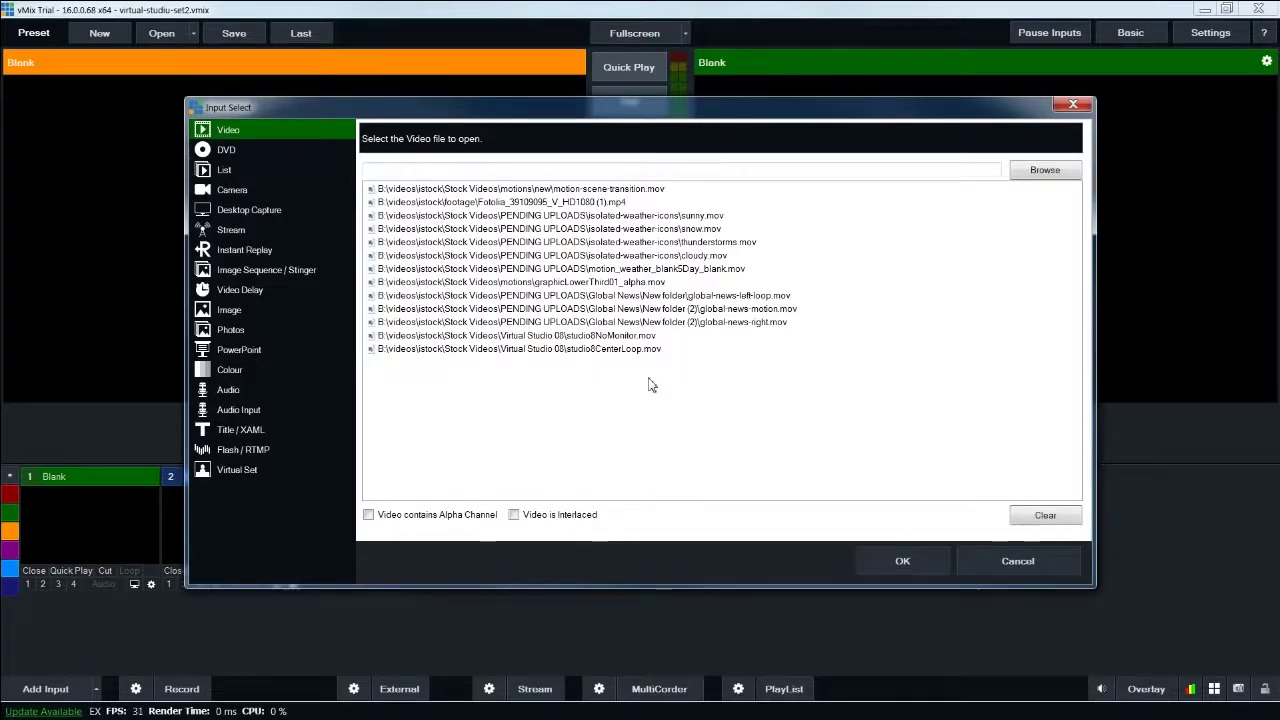
click(232, 190)
click(1018, 562)
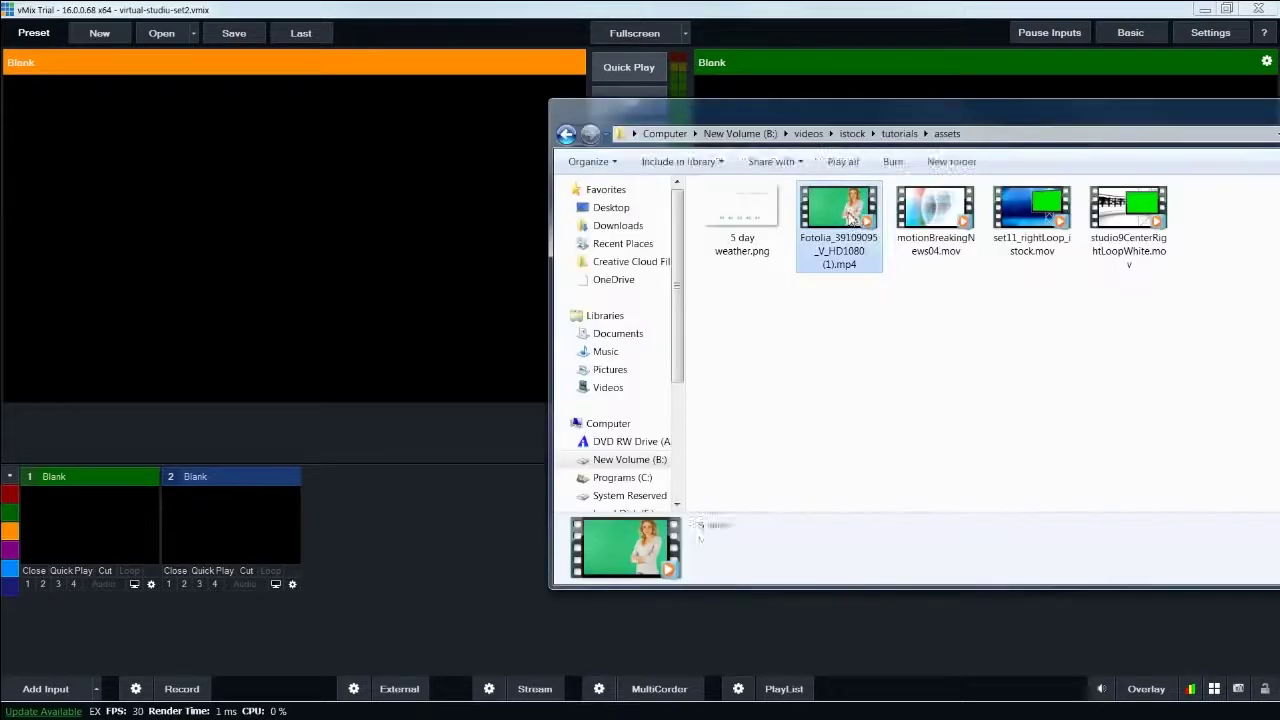
Add the Fotolia presenter video, set11_rightLoop_istock.mov and motionBreakingNews04.mov from Explorer as inputs 1–3
click(846, 266)
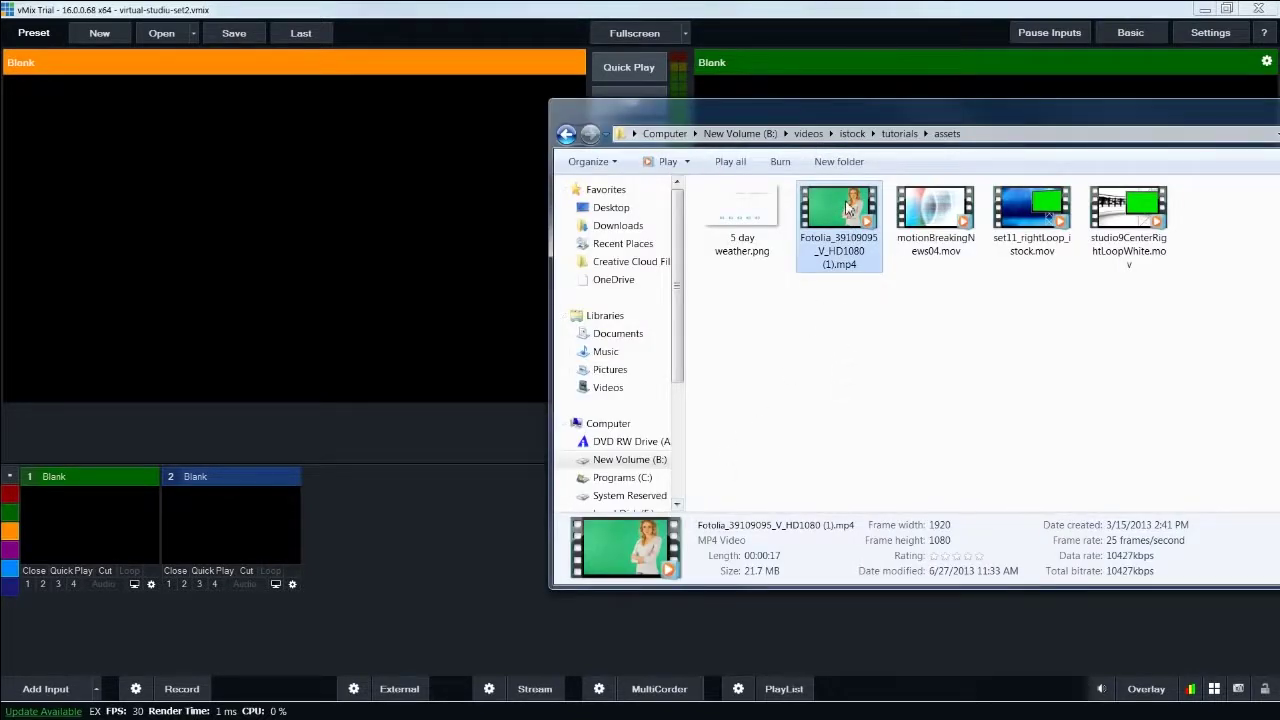
drag(848, 207, 349, 510)
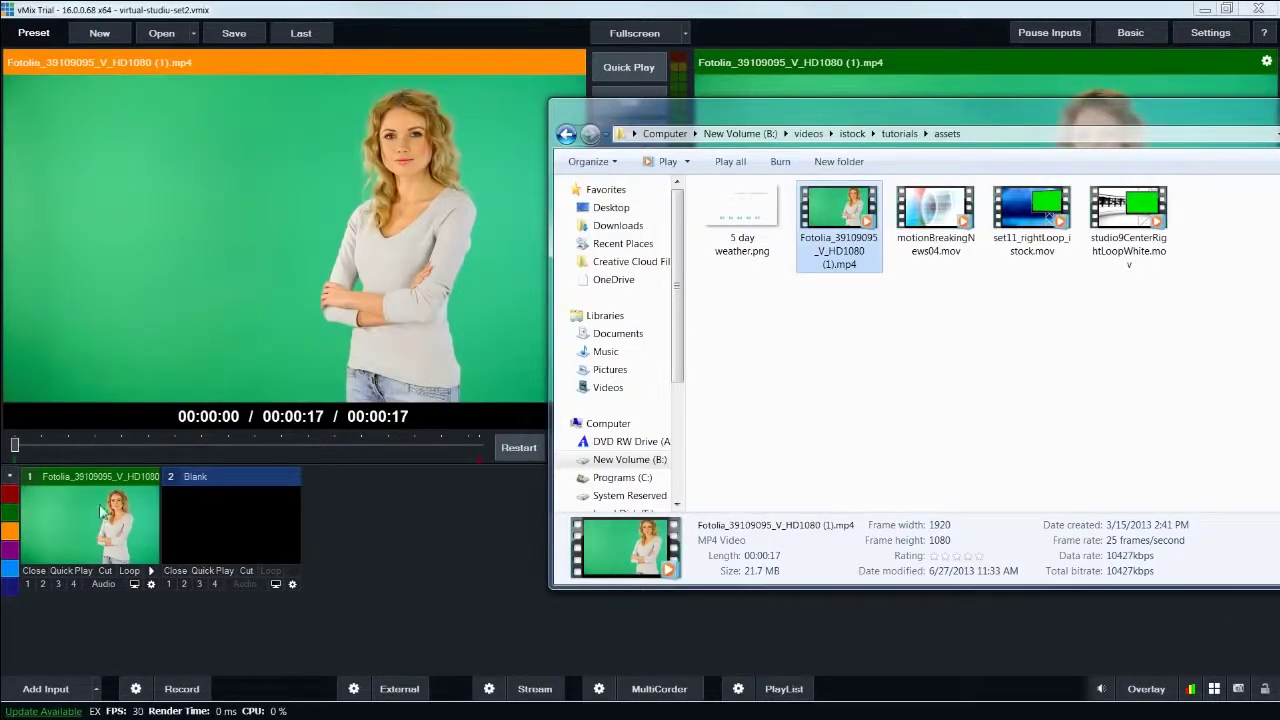
click(1038, 224)
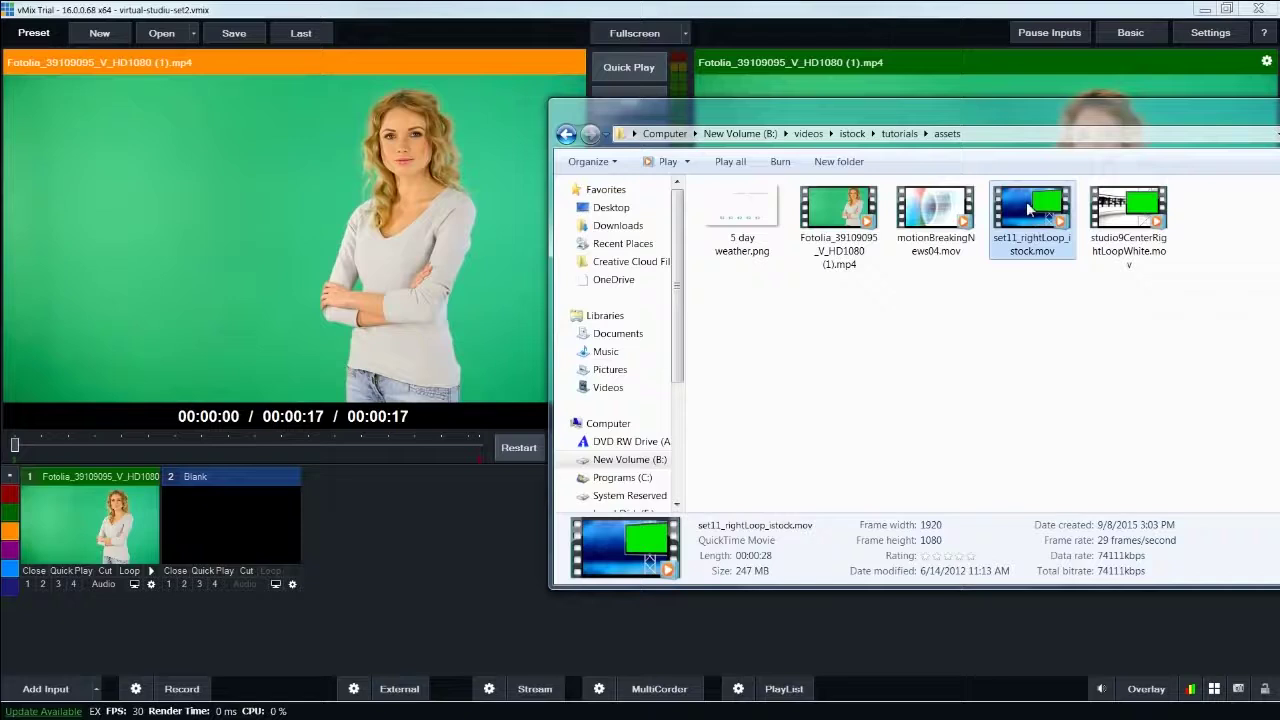
drag(1031, 207, 631, 509)
drag(380, 552, 355, 524)
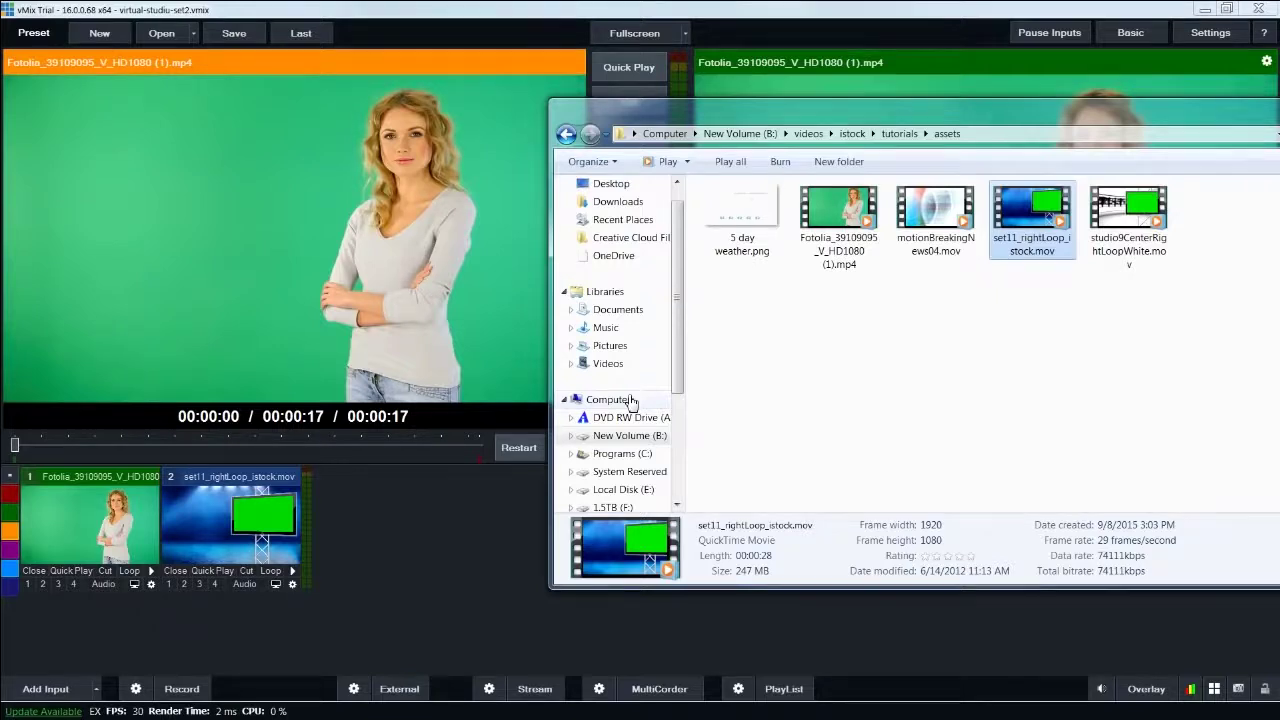
click(978, 331)
click(940, 215)
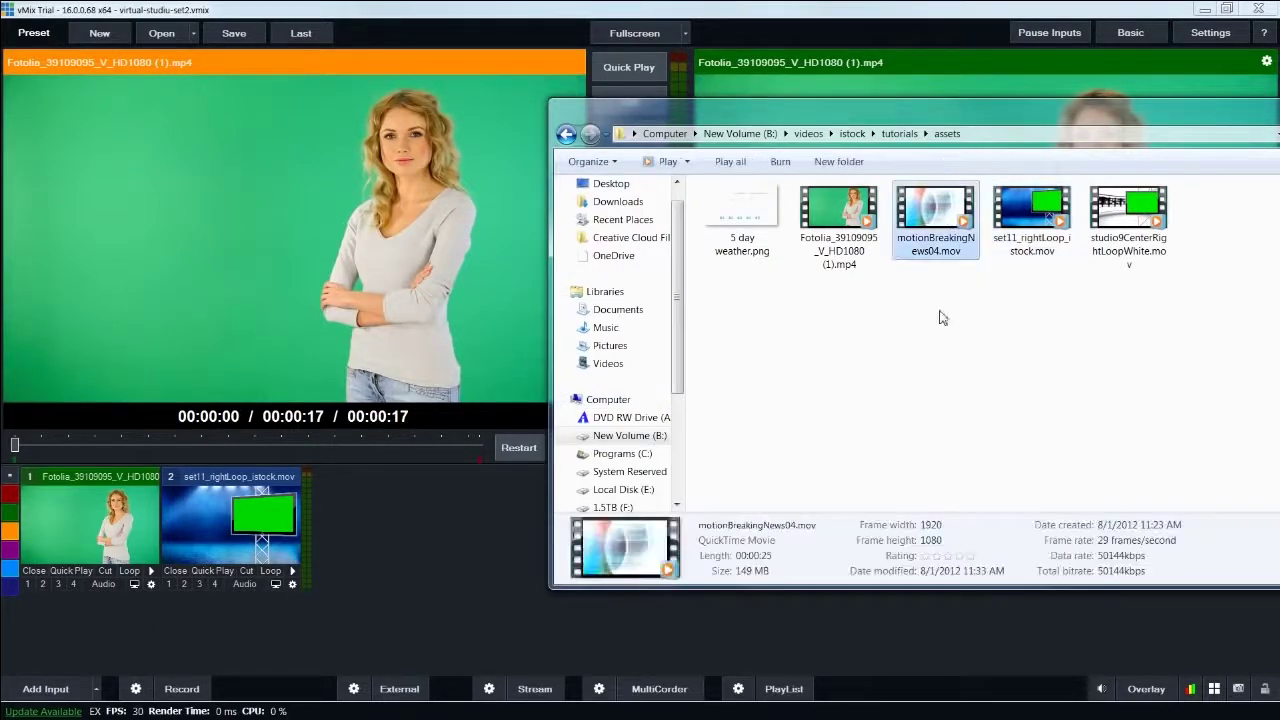
drag(940, 215, 432, 519)
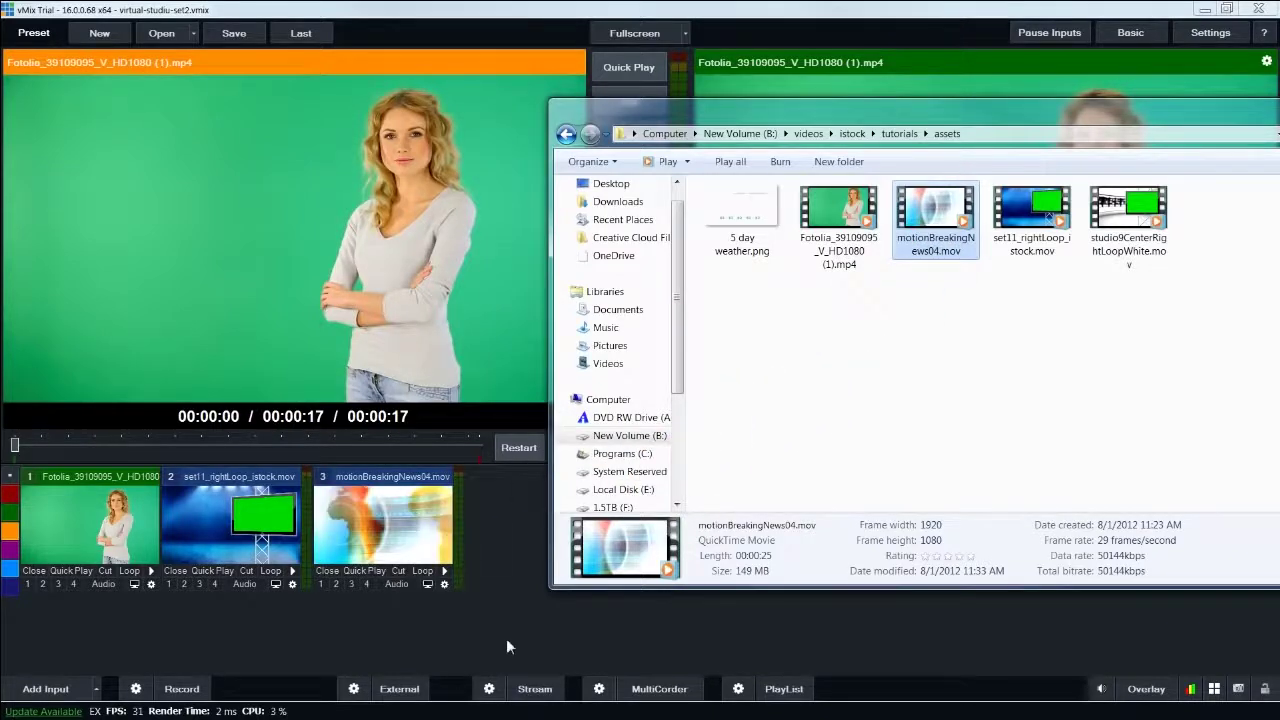
Assign the presenter to overlay 4 and the motion graphic to overlay 2, and loop all three clips
click(510, 580)
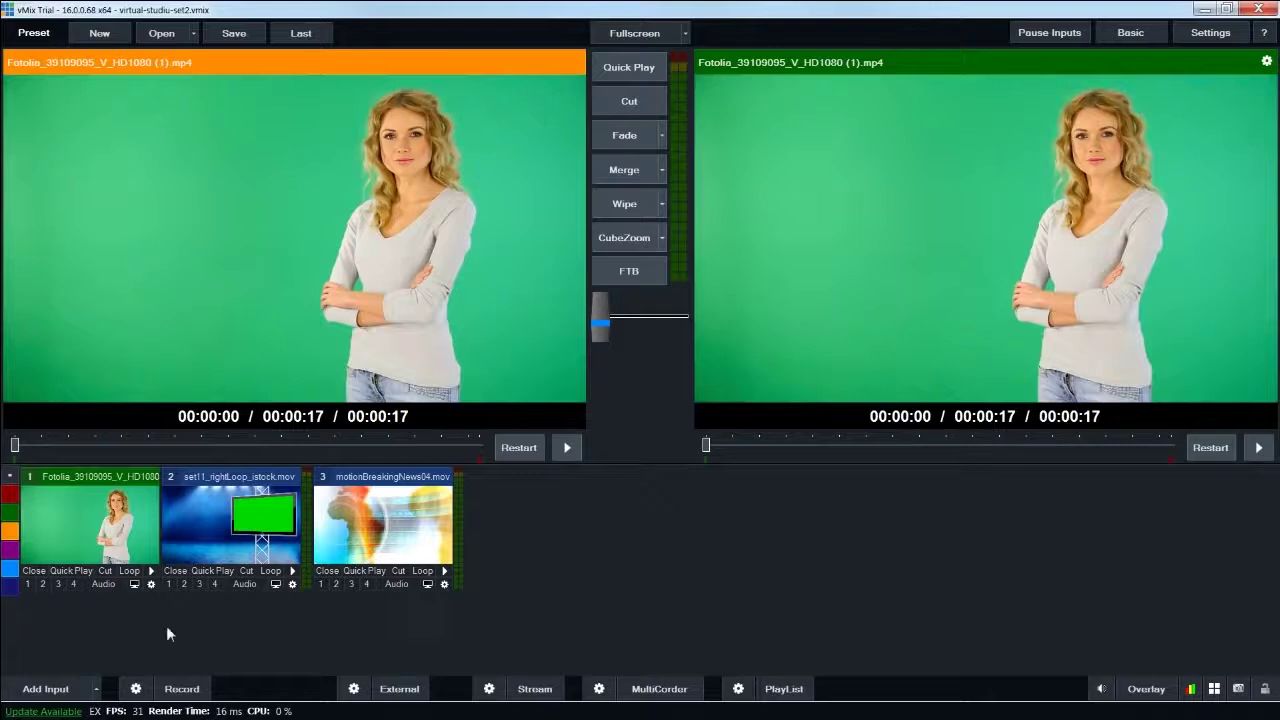
click(74, 586)
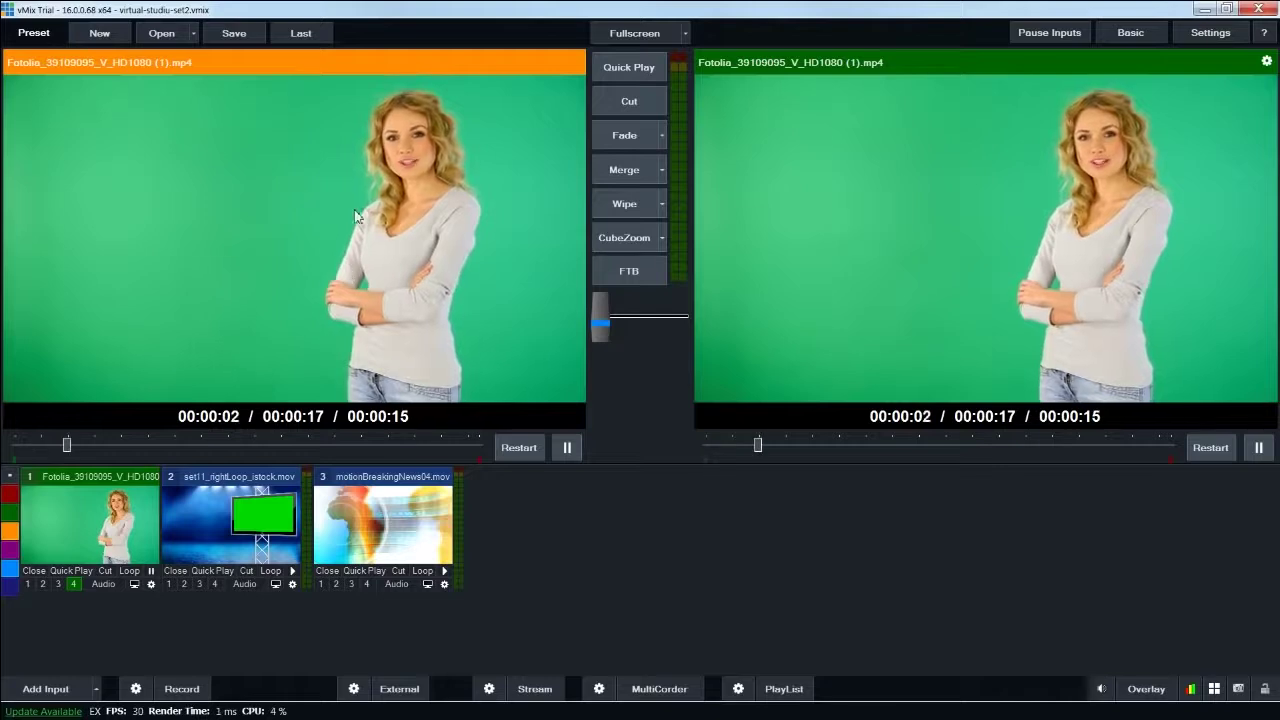
click(129, 571)
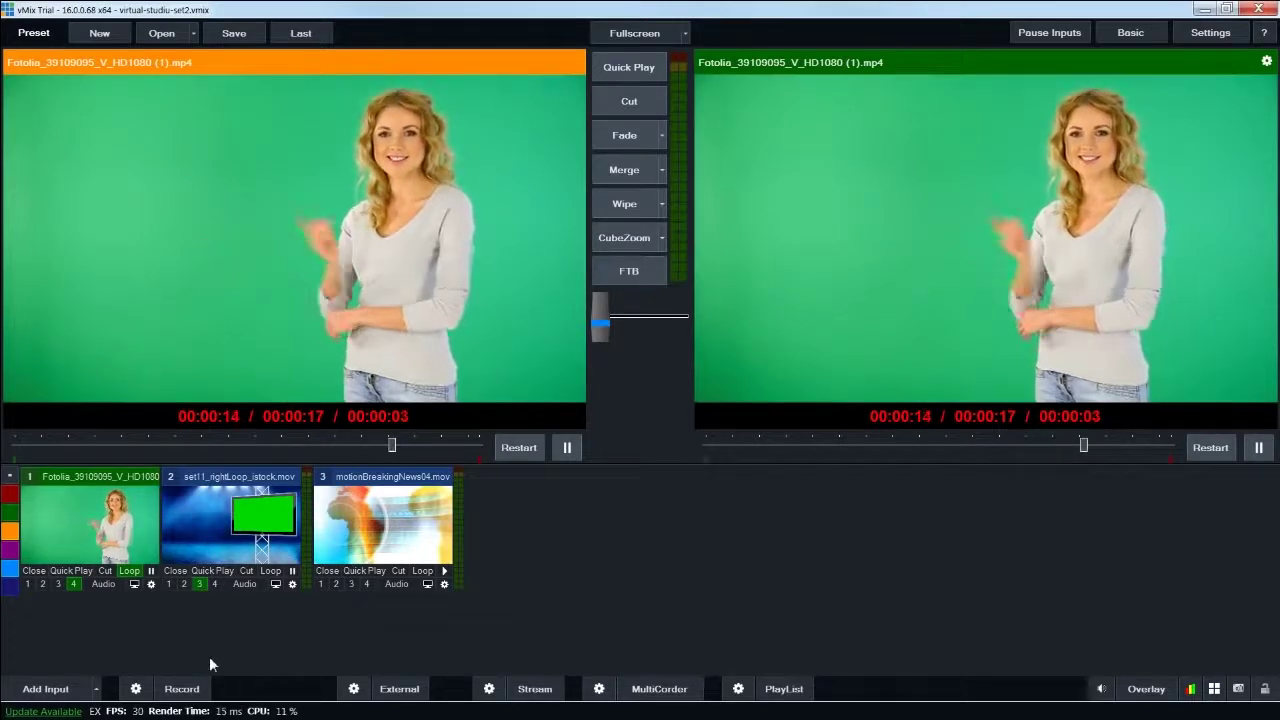
click(270, 570)
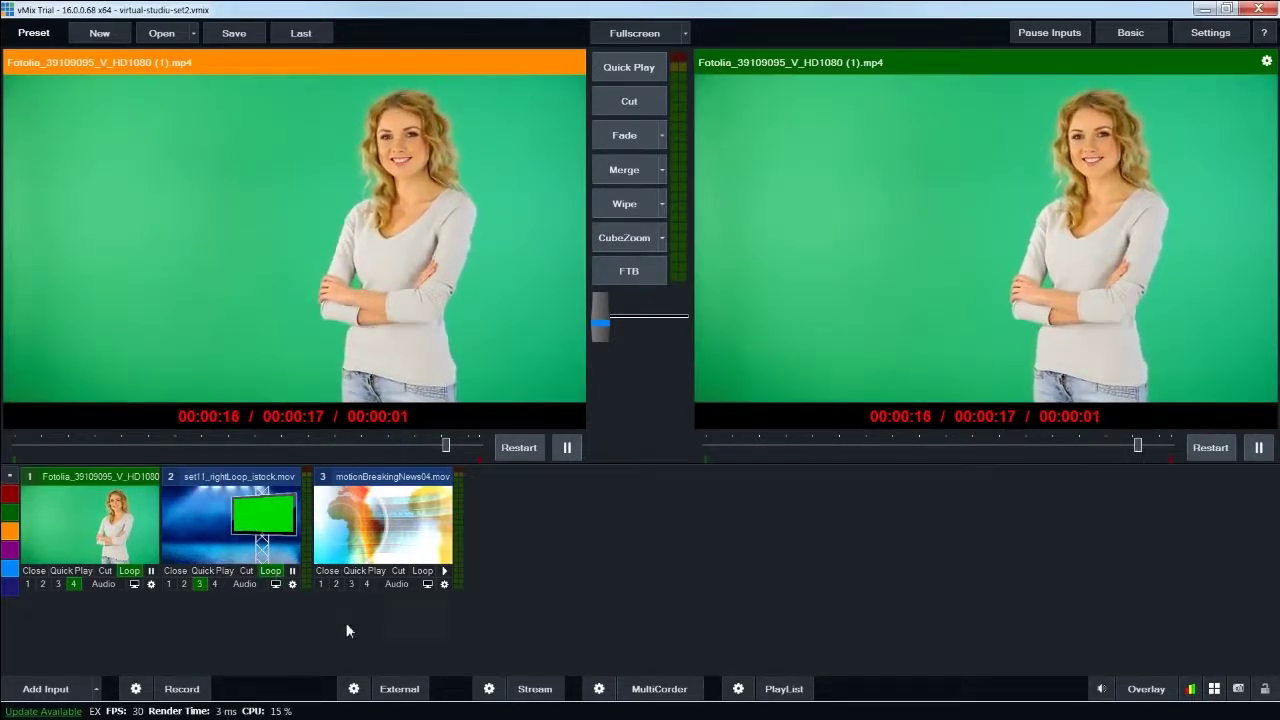
click(335, 584)
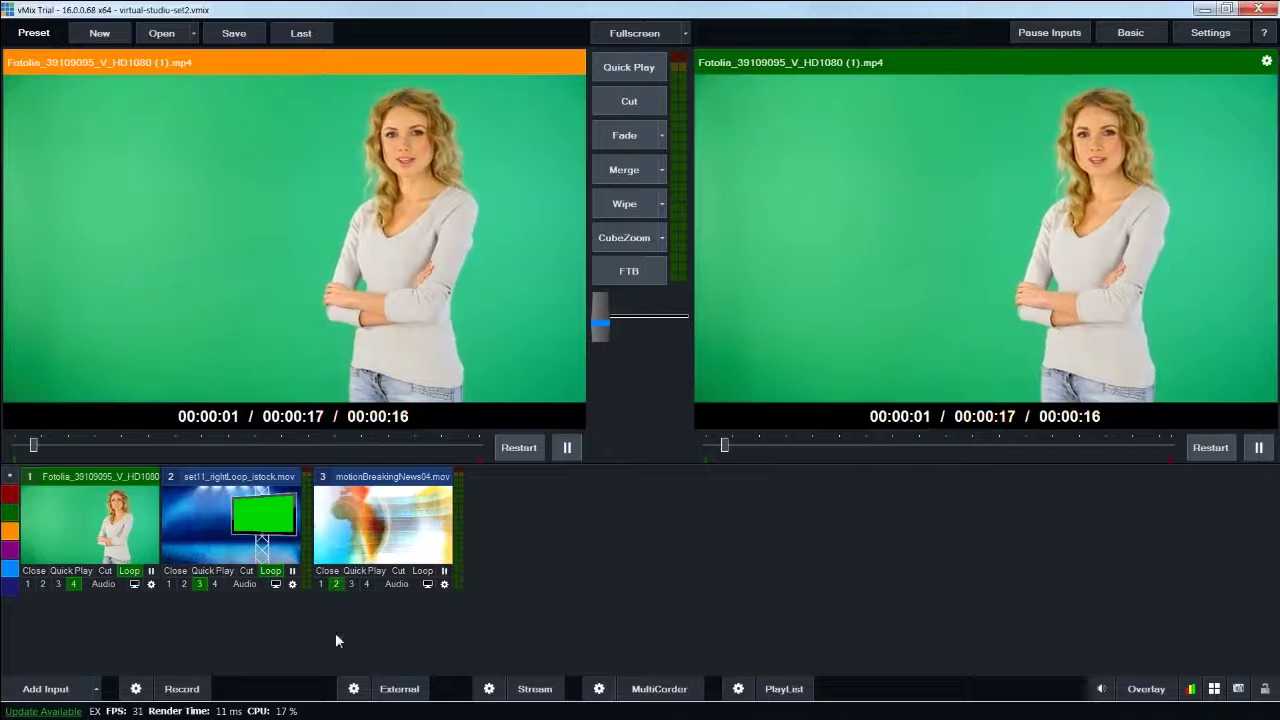
click(422, 571)
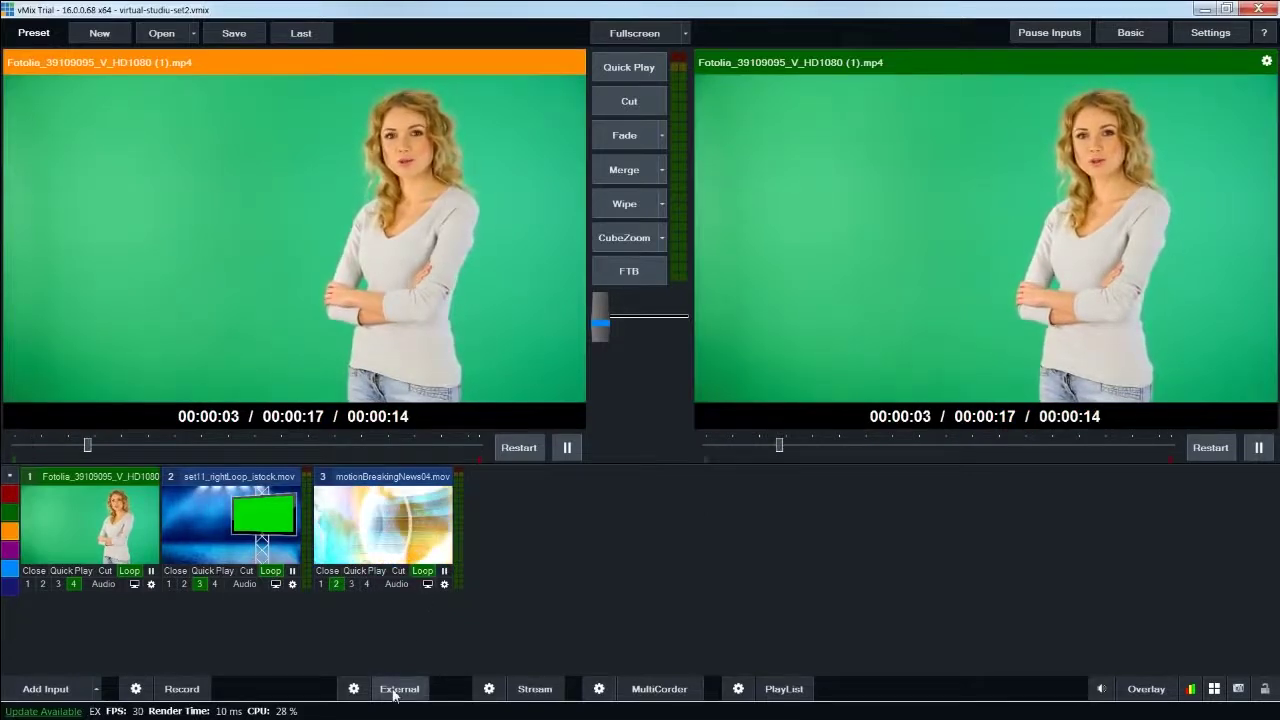
Key out the presenter's green screen with a sampled colour and Auto Chroma Key, lowering the filter strength
right_click(92, 524)
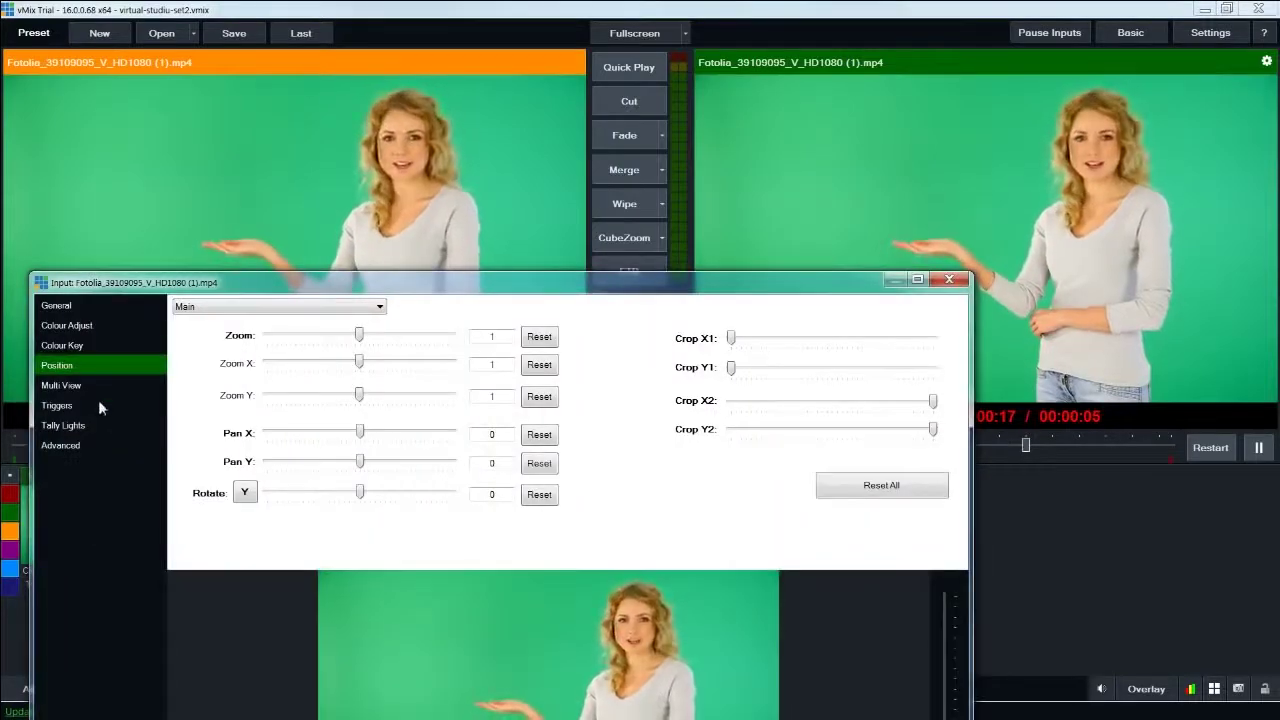
click(74, 347)
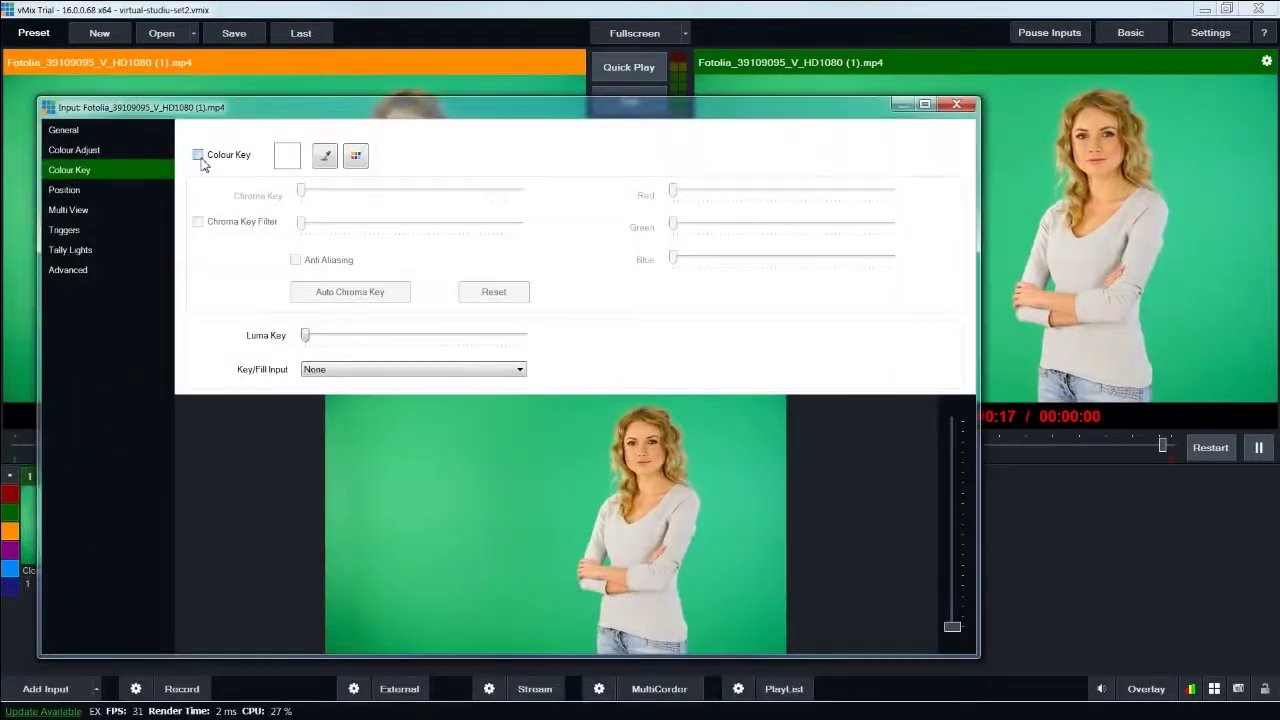
click(198, 155)
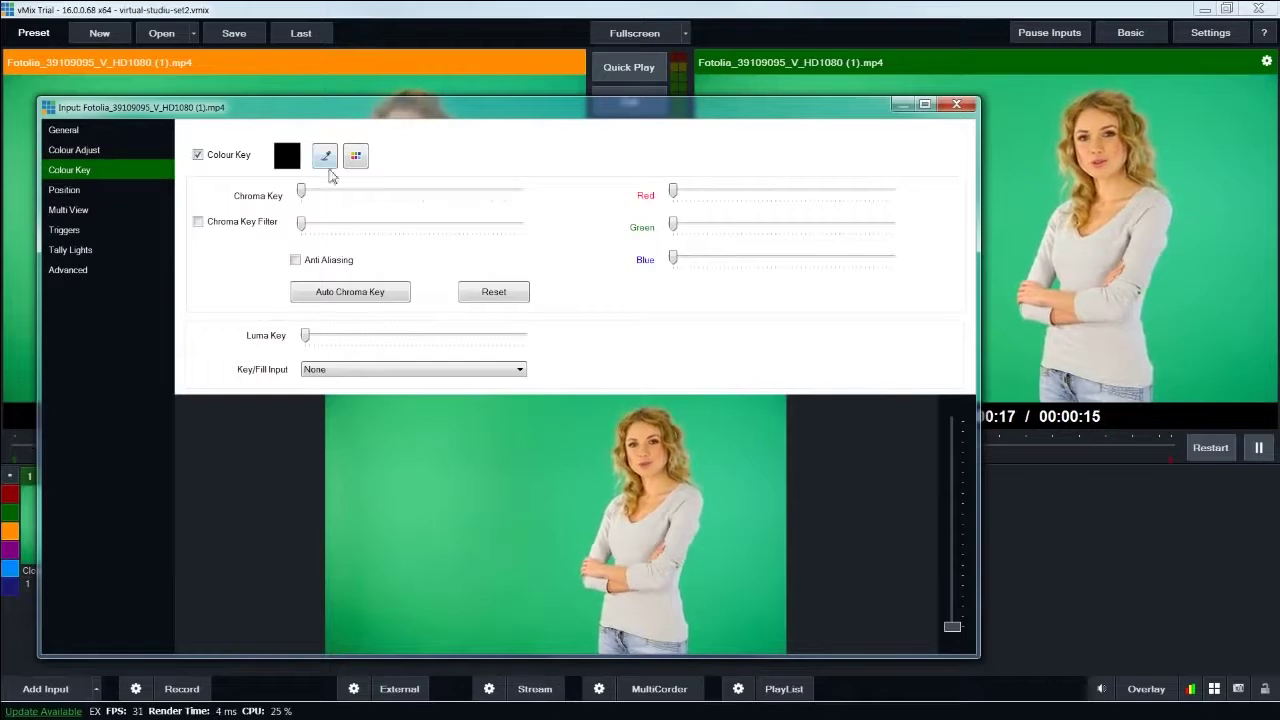
click(325, 156)
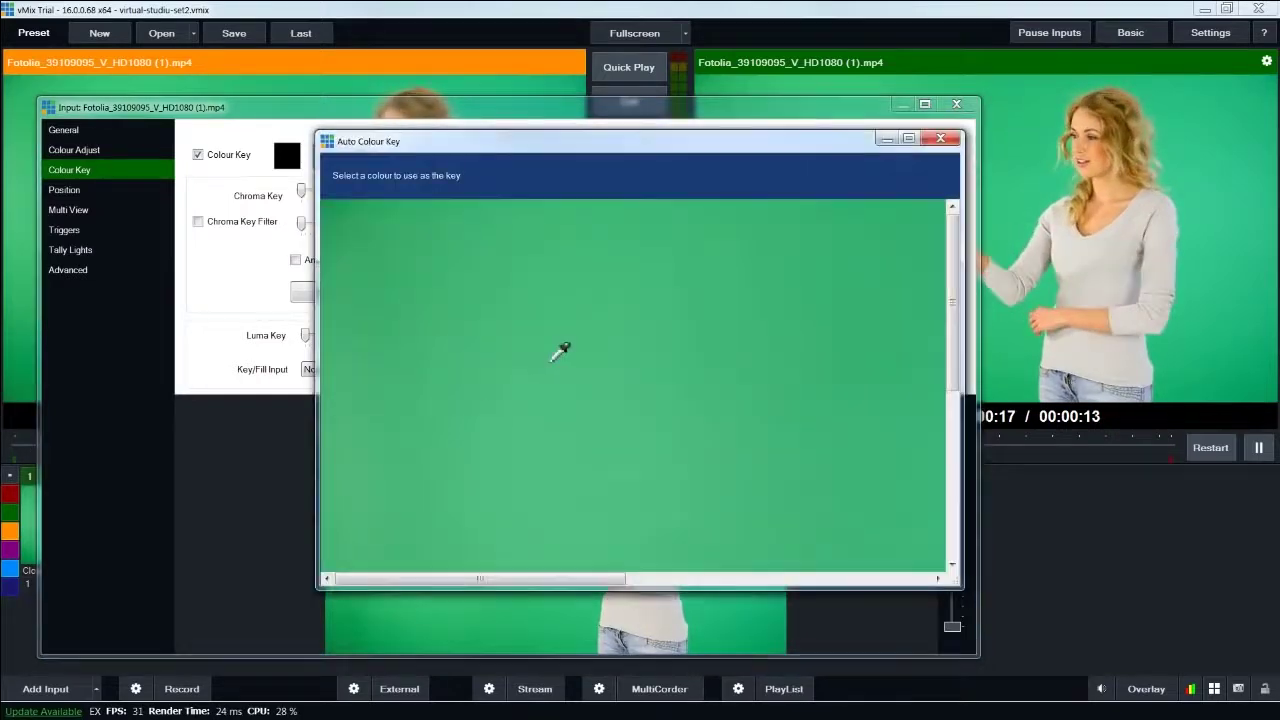
click(627, 382)
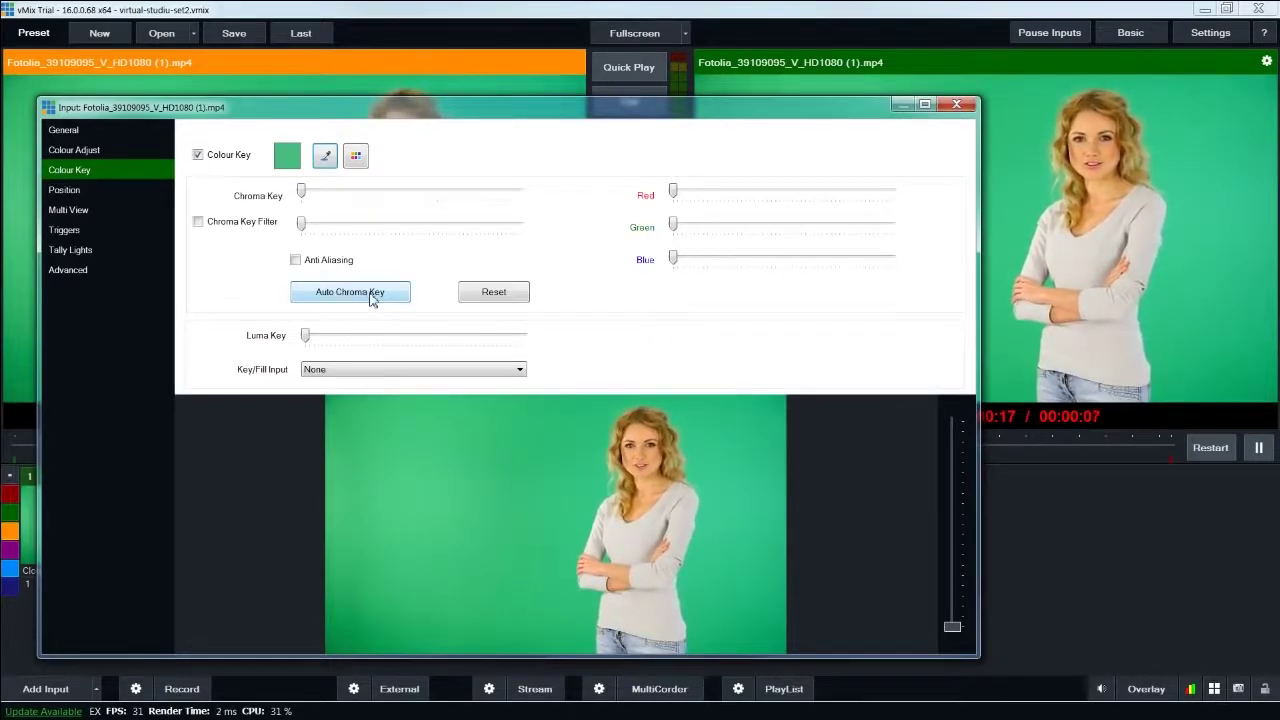
click(350, 292)
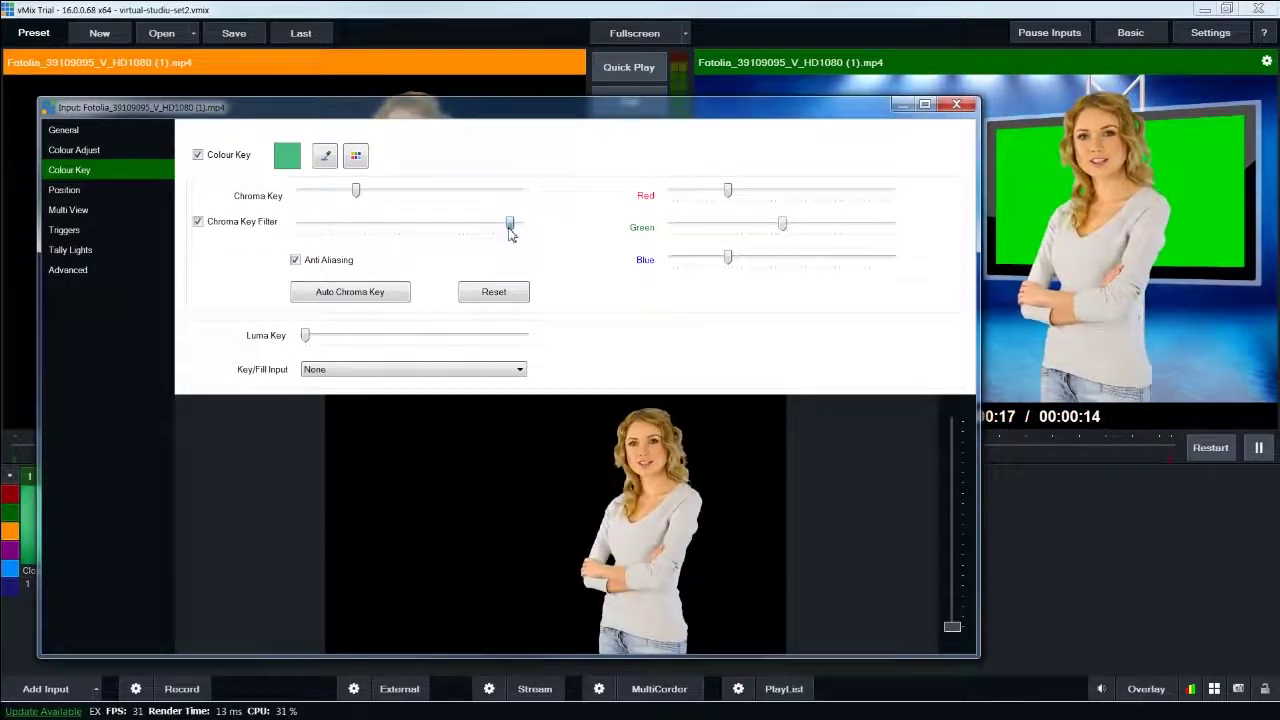
drag(511, 232, 475, 233)
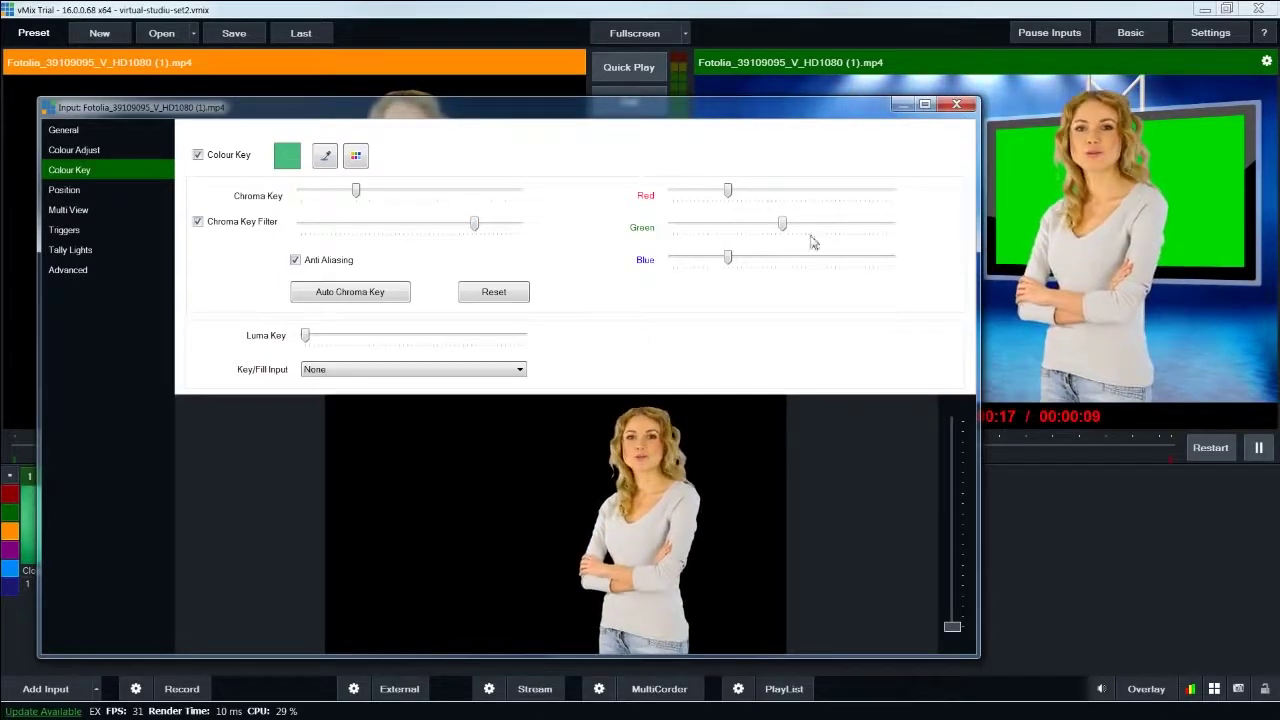
click(957, 105)
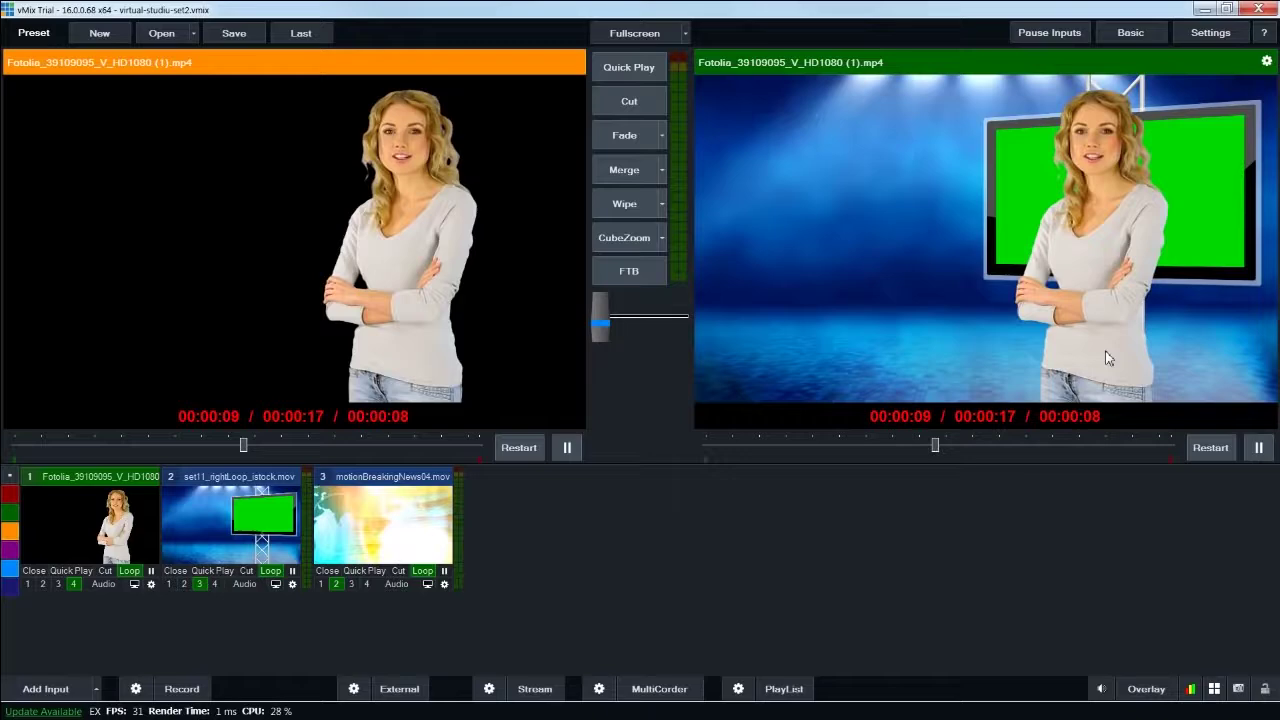
Turn on Mirror in the presenter's General settings so she faces the studio monitor
click(151, 584)
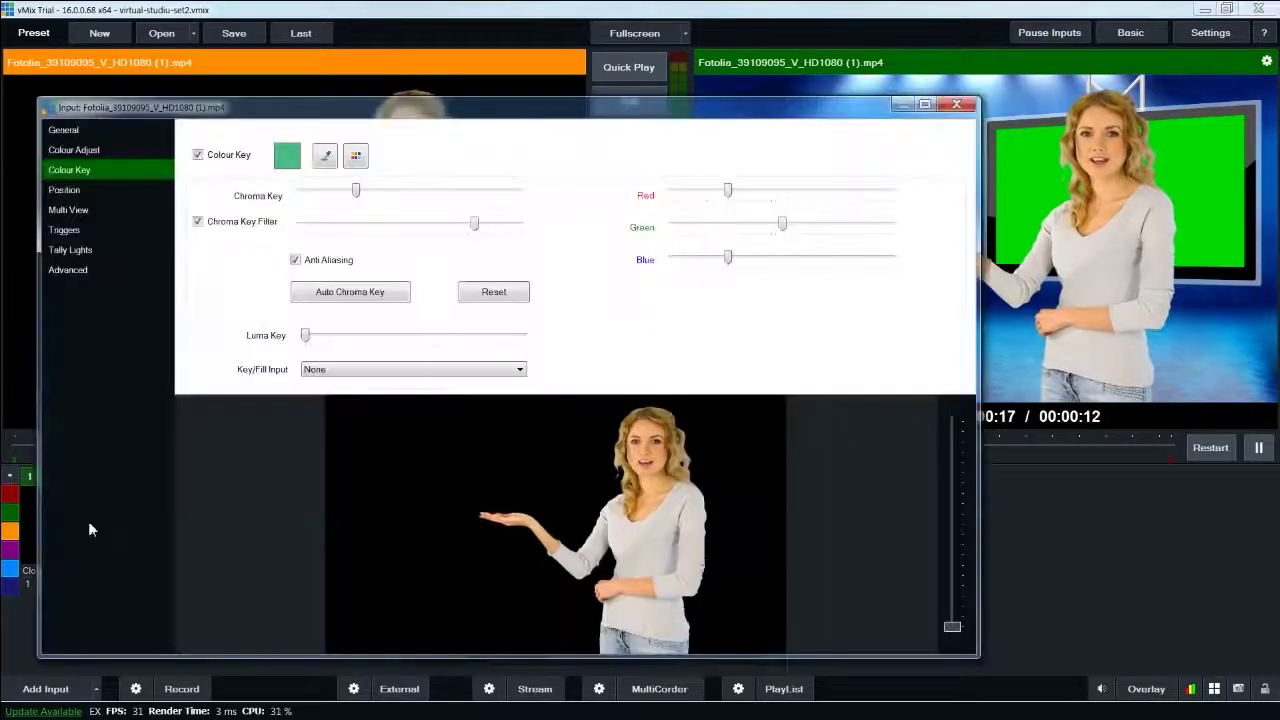
click(70, 130)
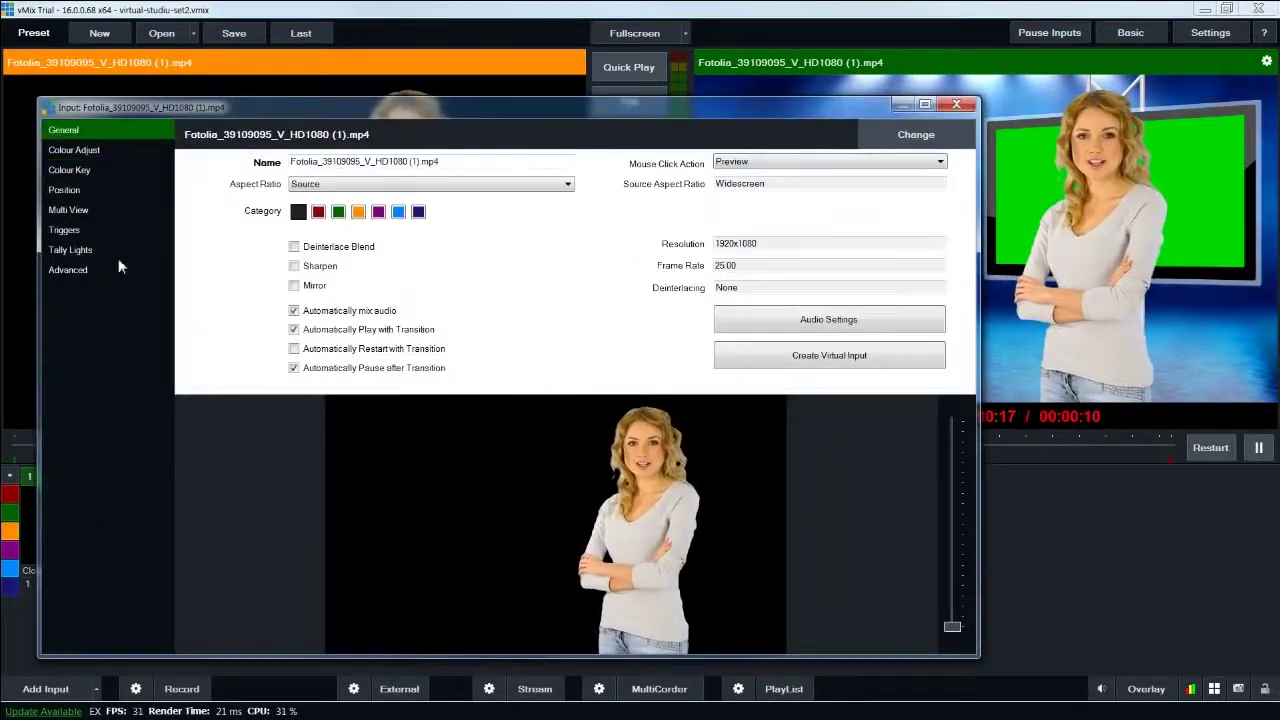
click(295, 287)
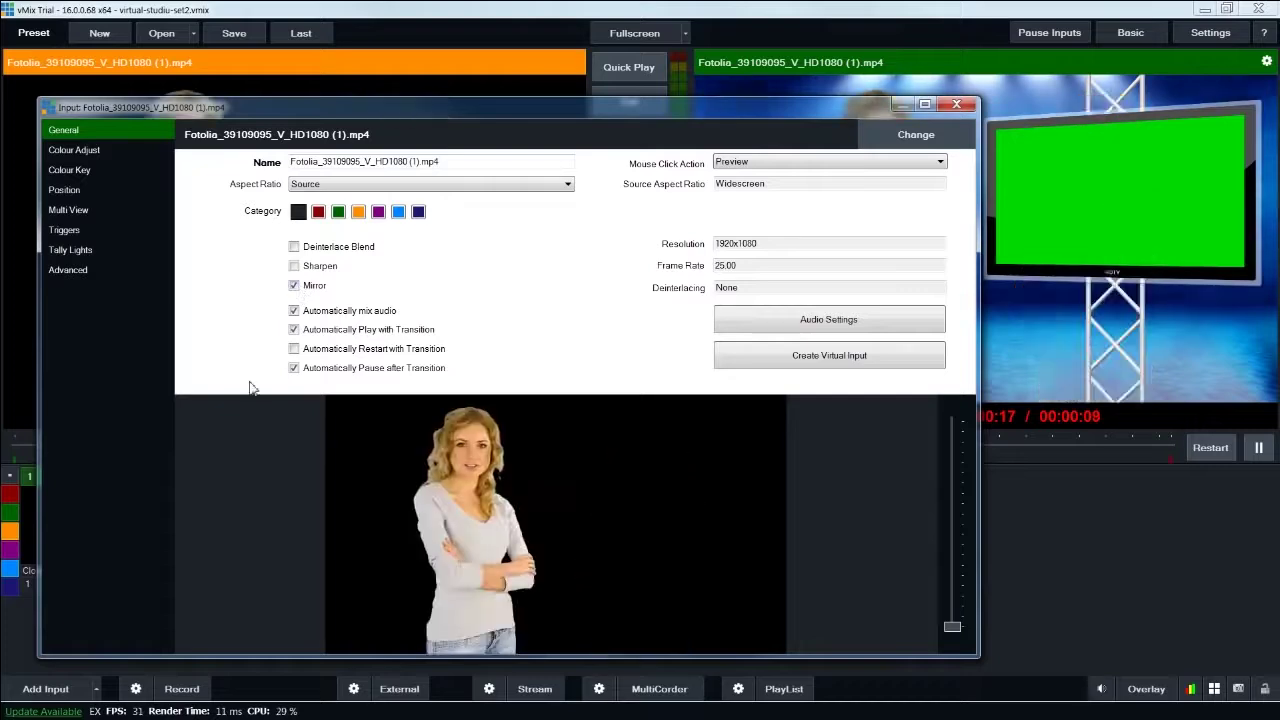
drag(966, 108, 843, 626)
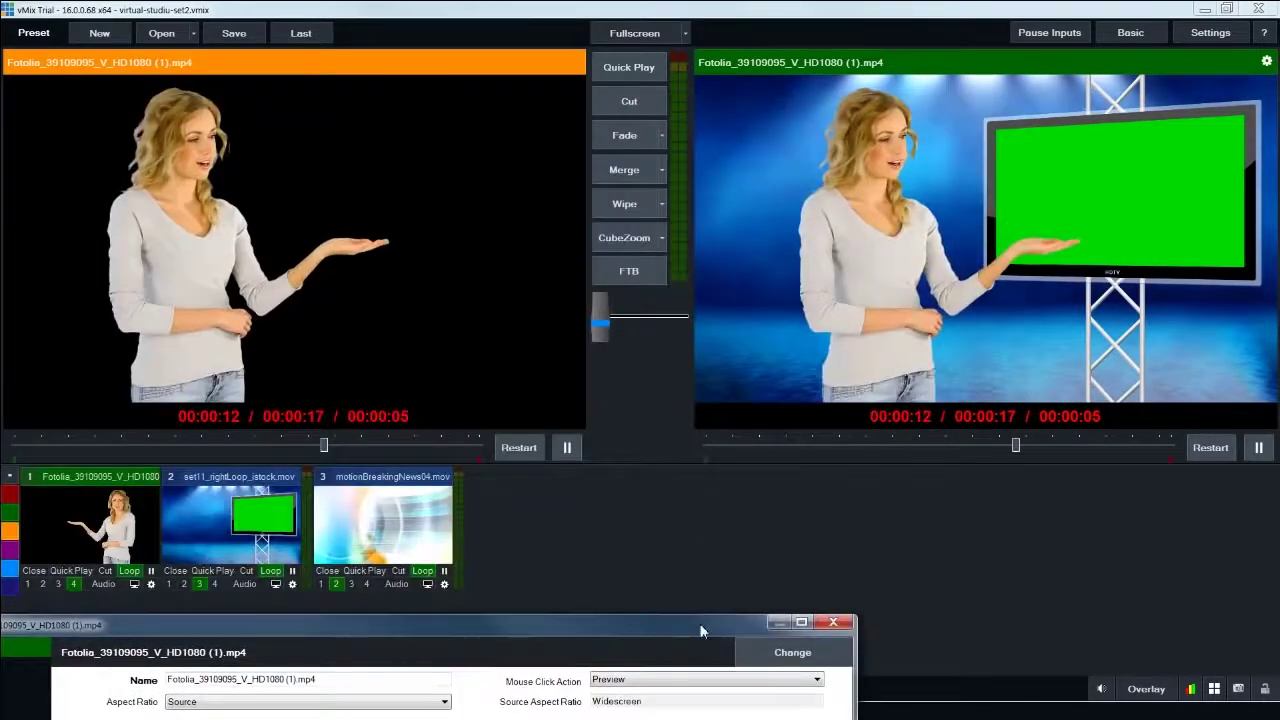
drag(590, 625, 698, 75)
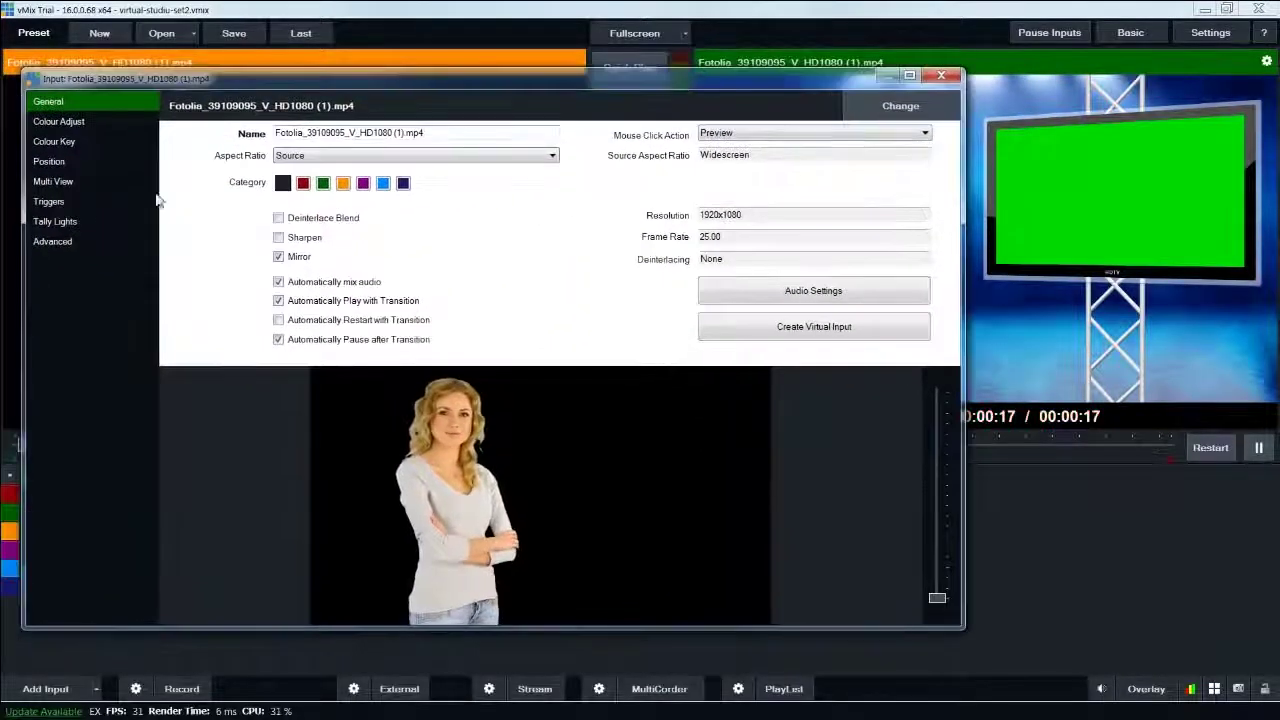
Set the presenter's Pan X to −0.123, then open the studio set input's settings
click(49, 161)
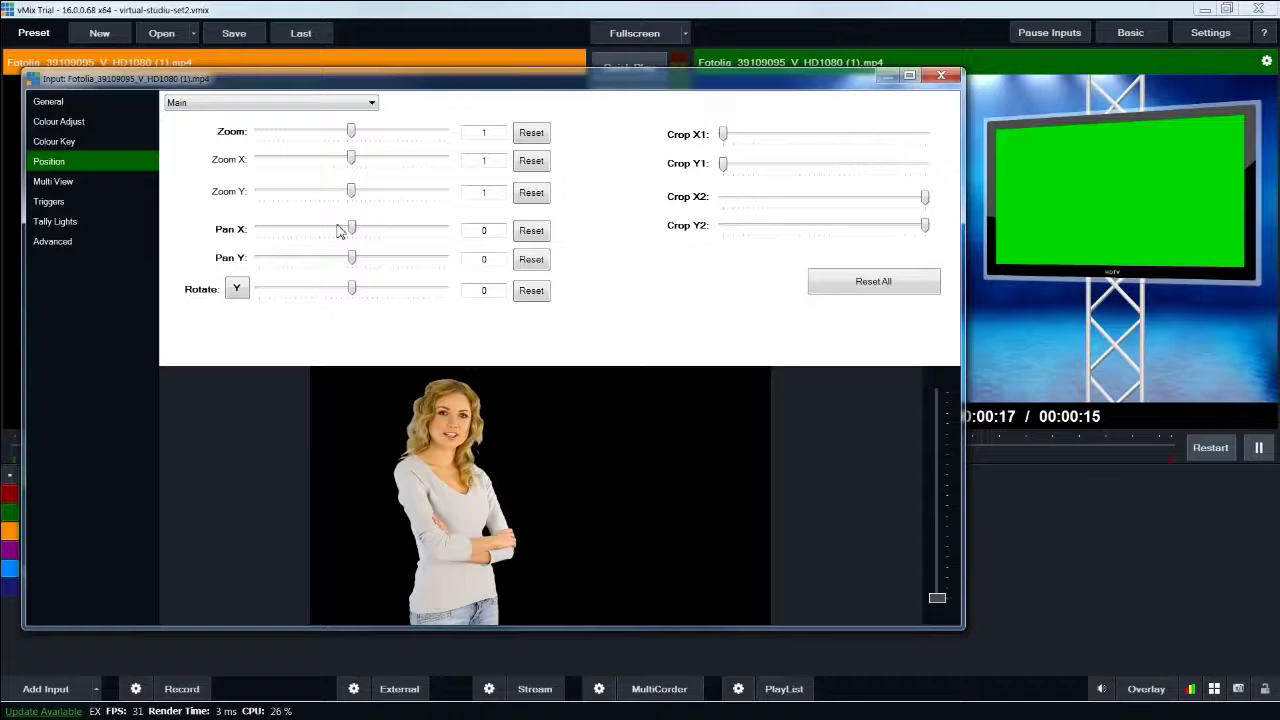
drag(423, 84, 490, 283)
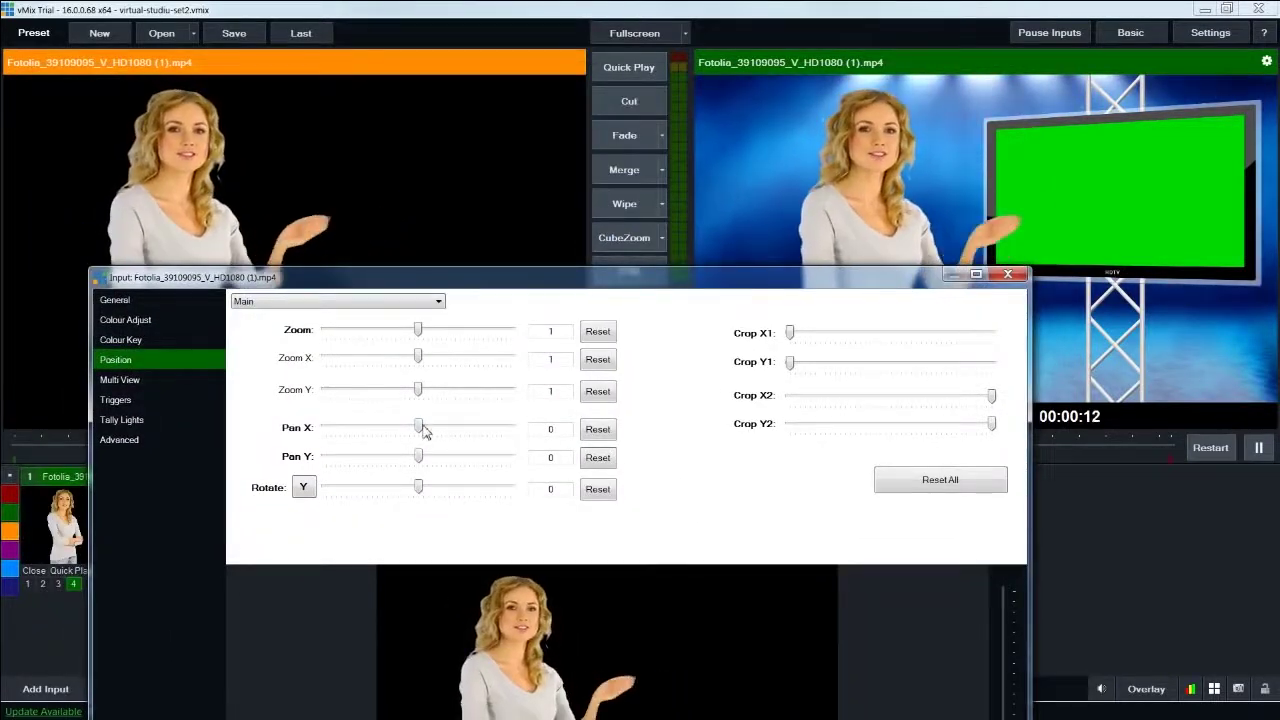
drag(420, 428, 415, 432)
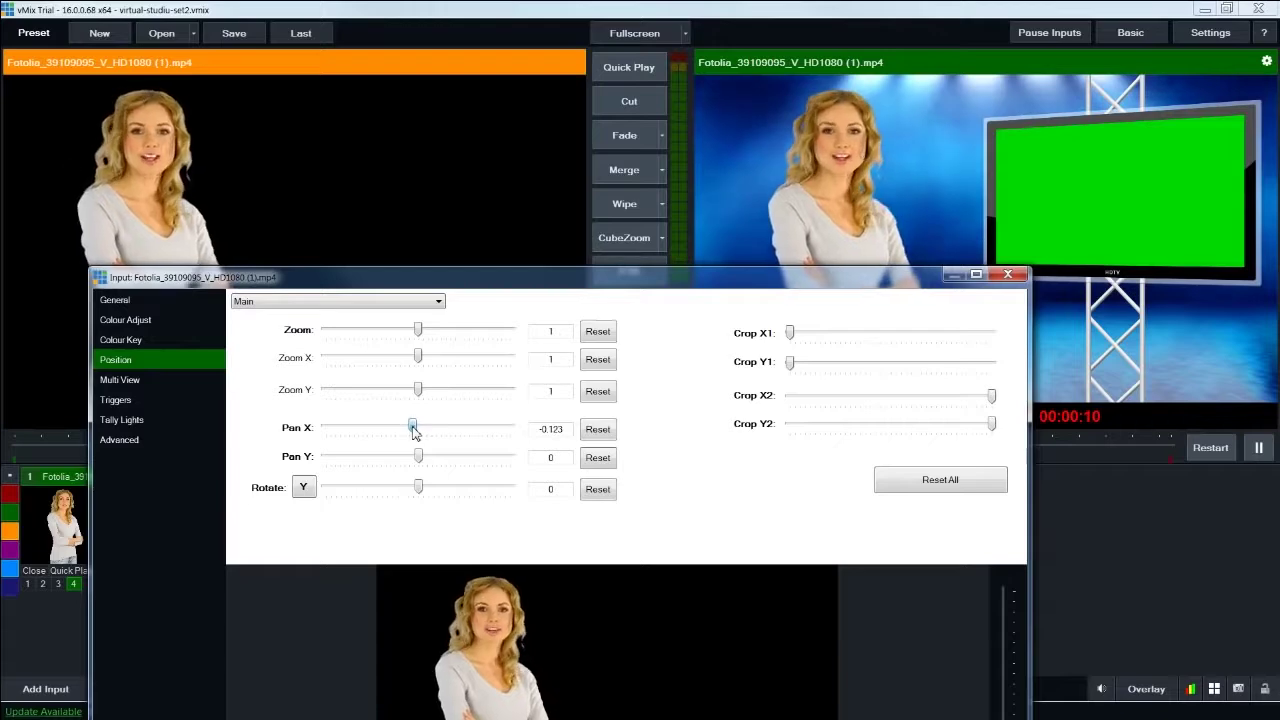
drag(720, 286, 687, 183)
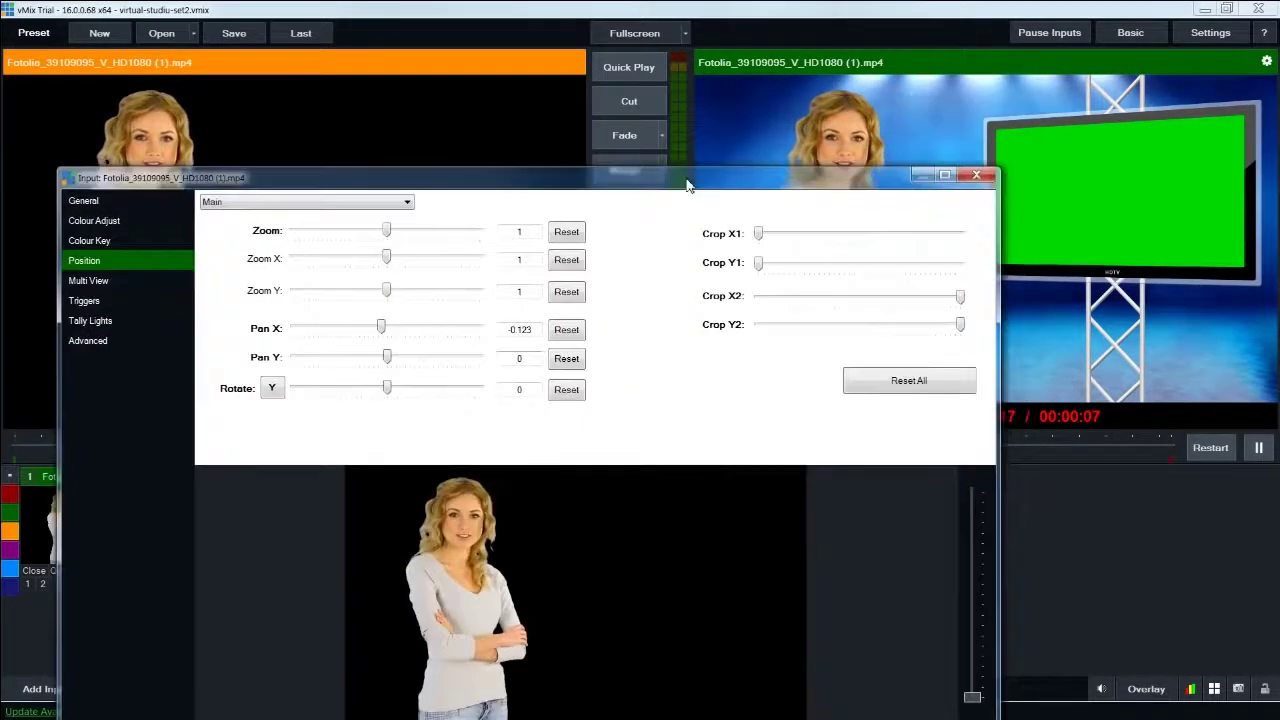
click(976, 175)
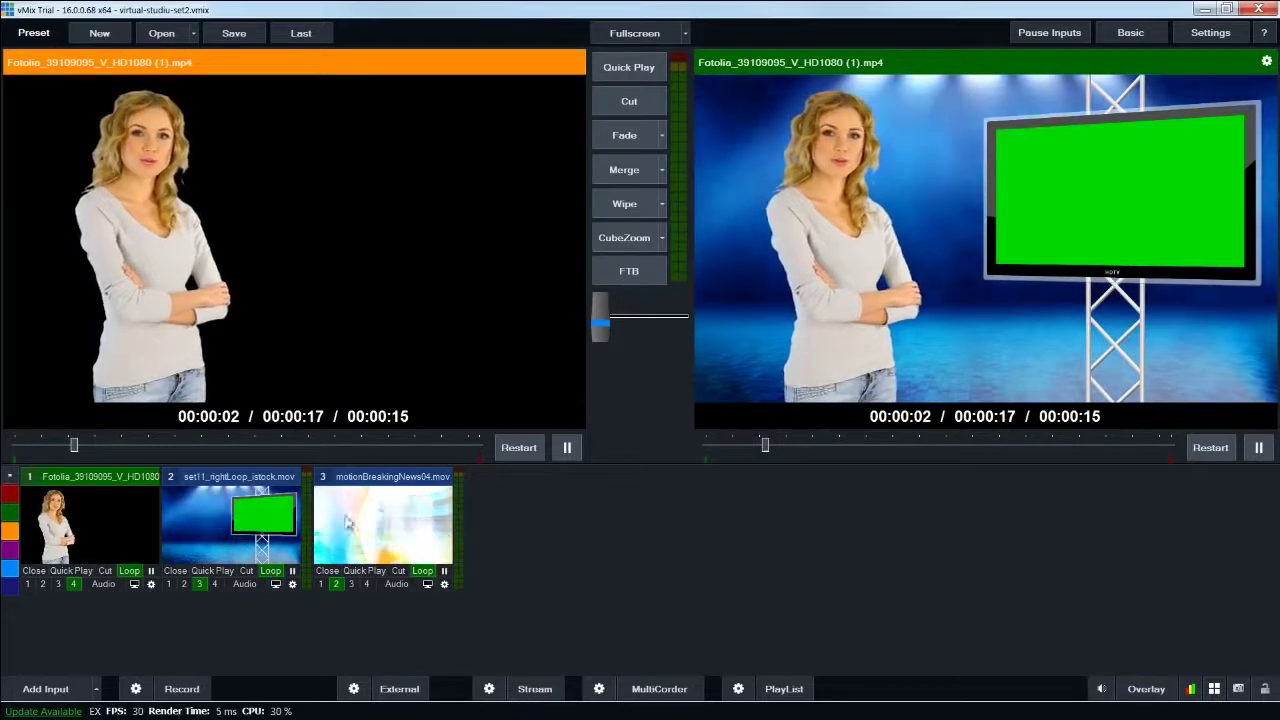
double_click(228, 518)
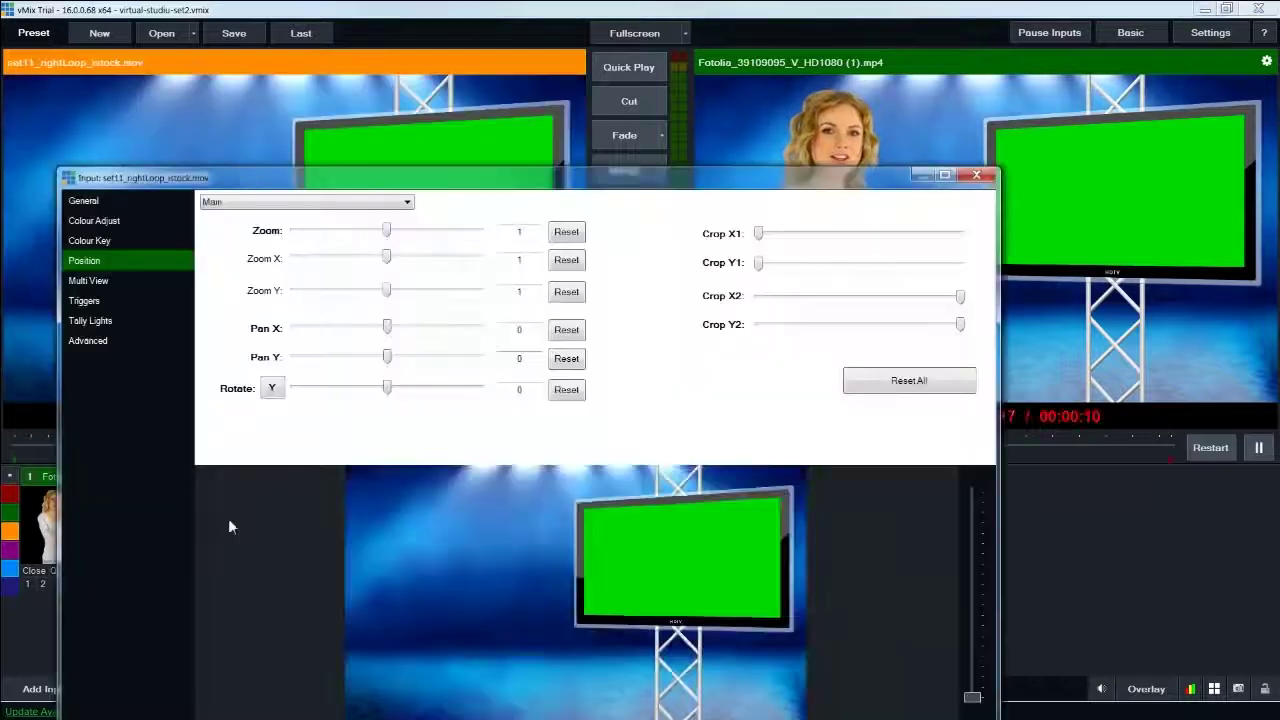
Colour-key the studio monitor's green screen using a sampled colour, Auto Chroma Key and Anti Aliasing
click(96, 242)
click(218, 226)
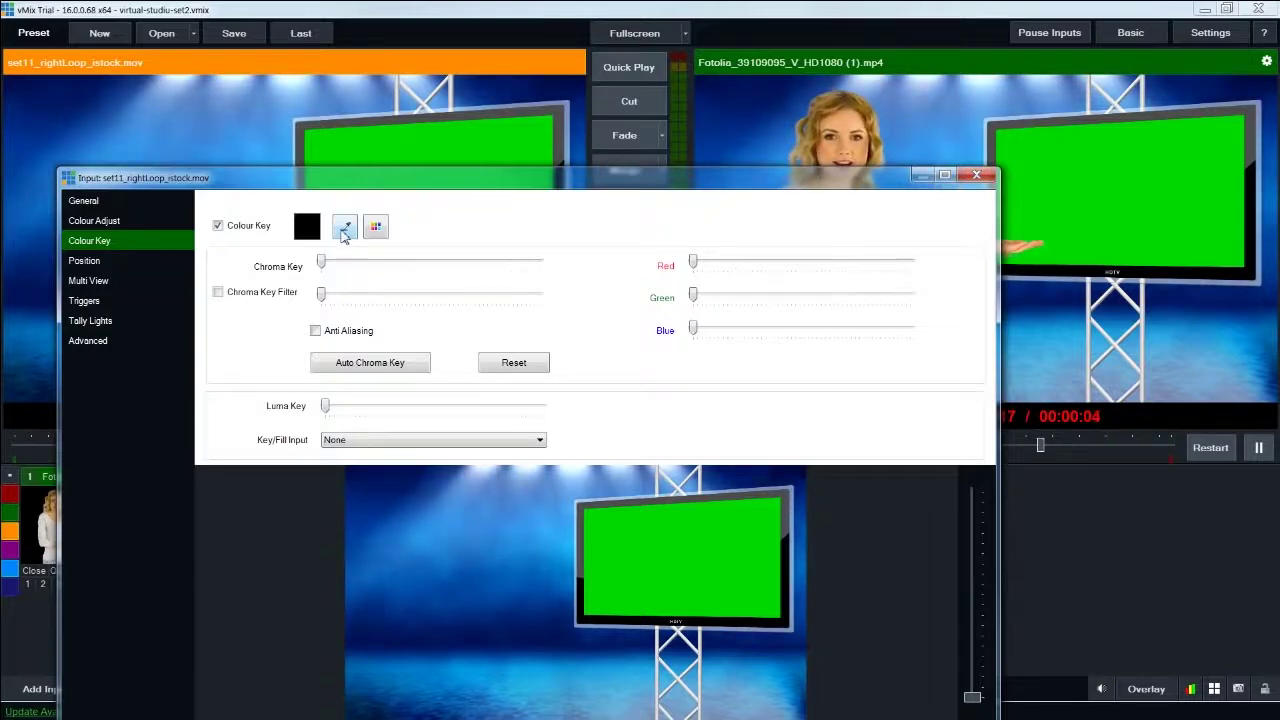
click(343, 230)
drag(630, 580, 787, 587)
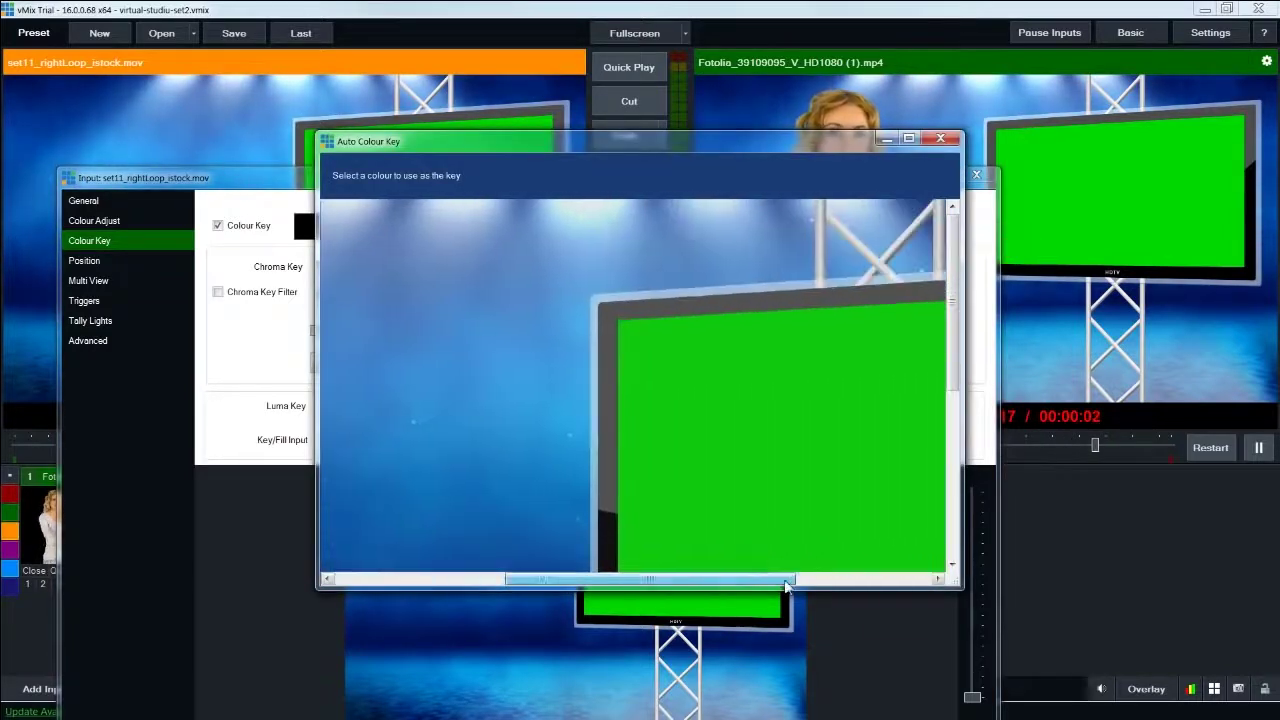
click(774, 398)
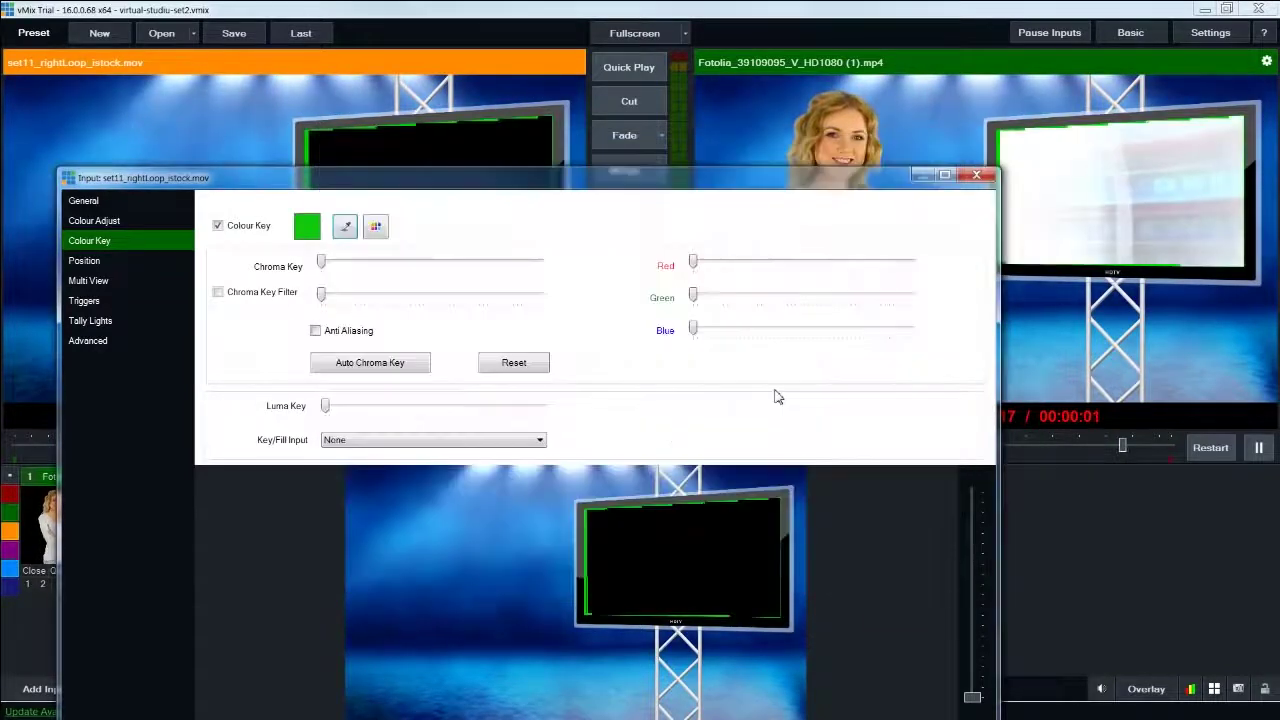
click(328, 366)
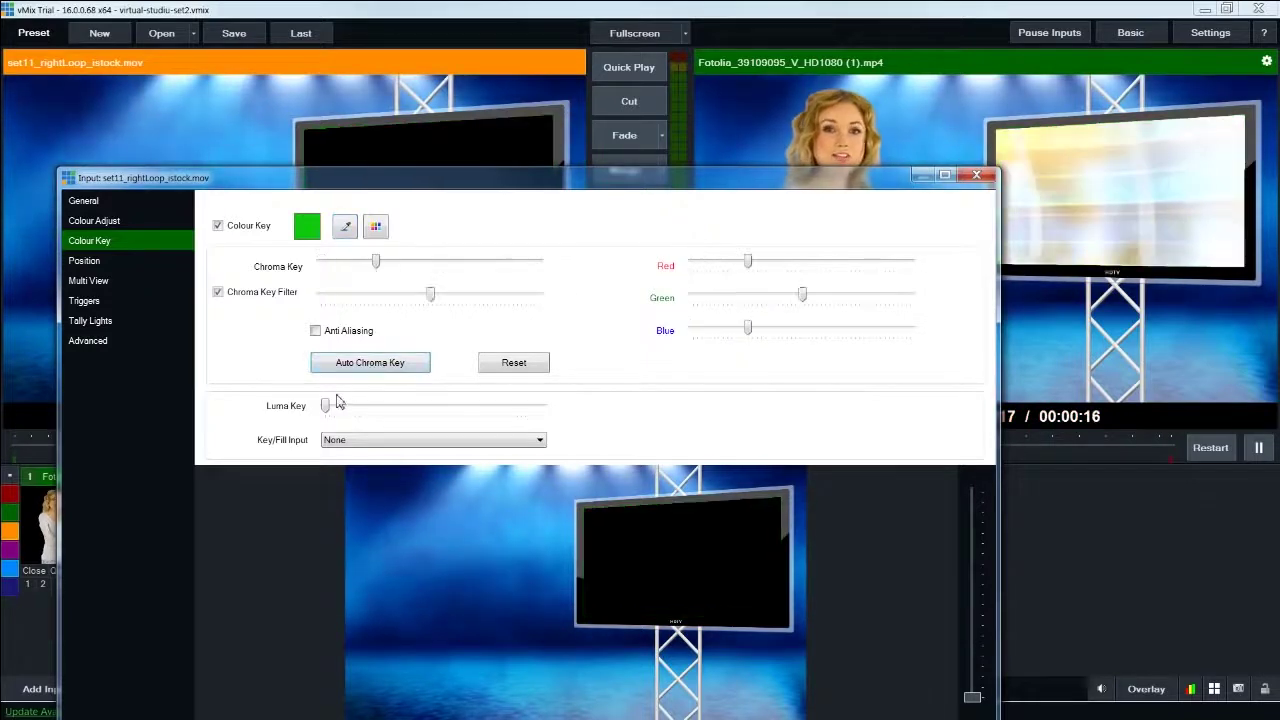
click(315, 332)
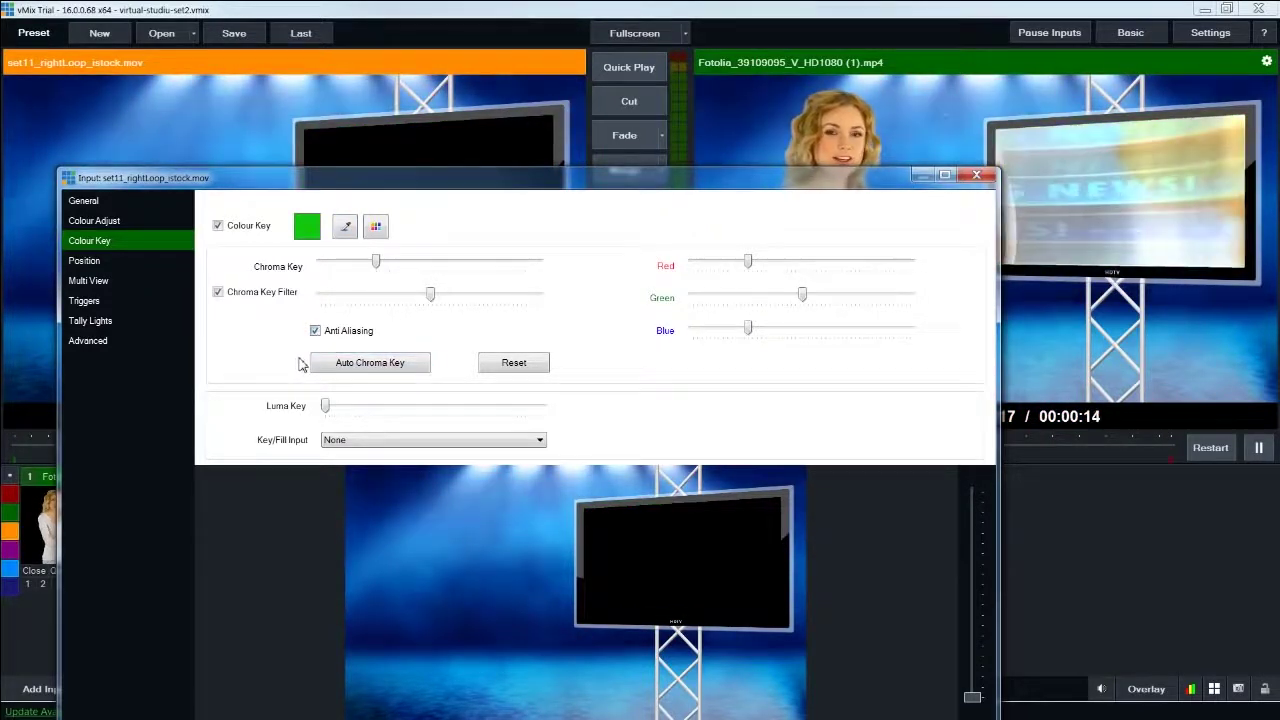
click(976, 176)
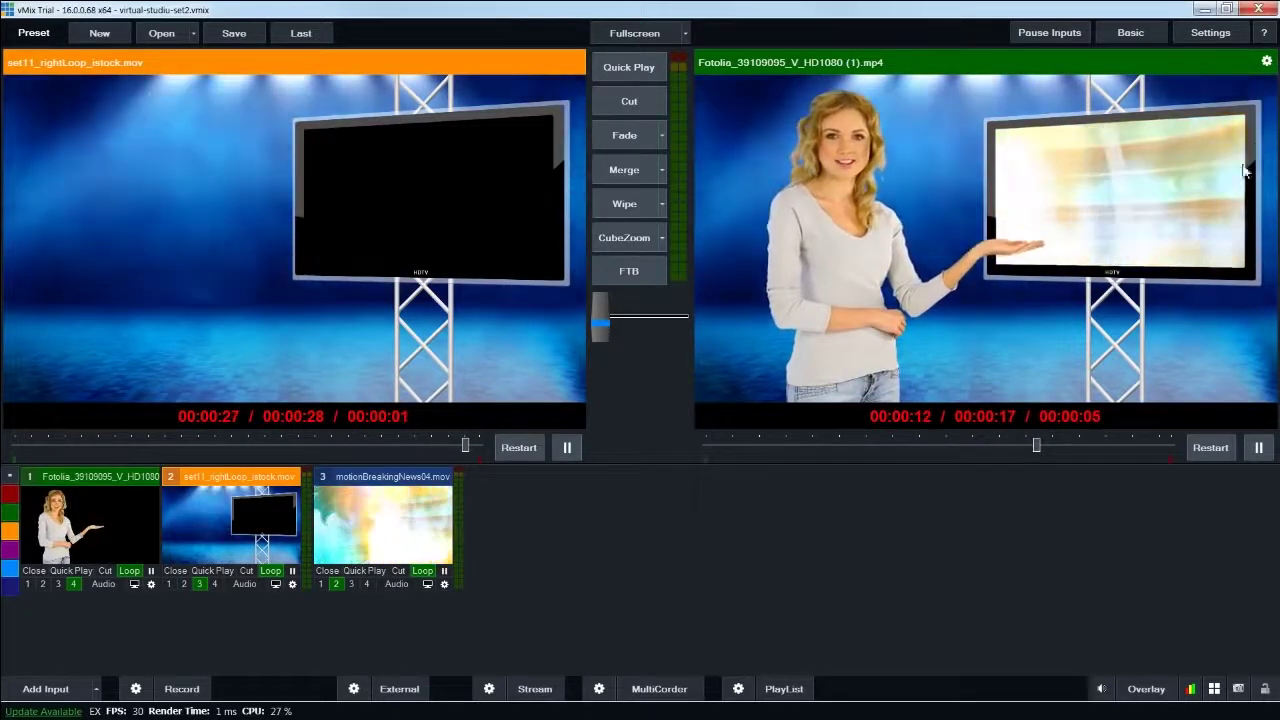
Scale the breaking-news graphic to Zoom 0.4495 and pan it to X 0.484, Y 0.282 inside the monitor
double_click(366, 526)
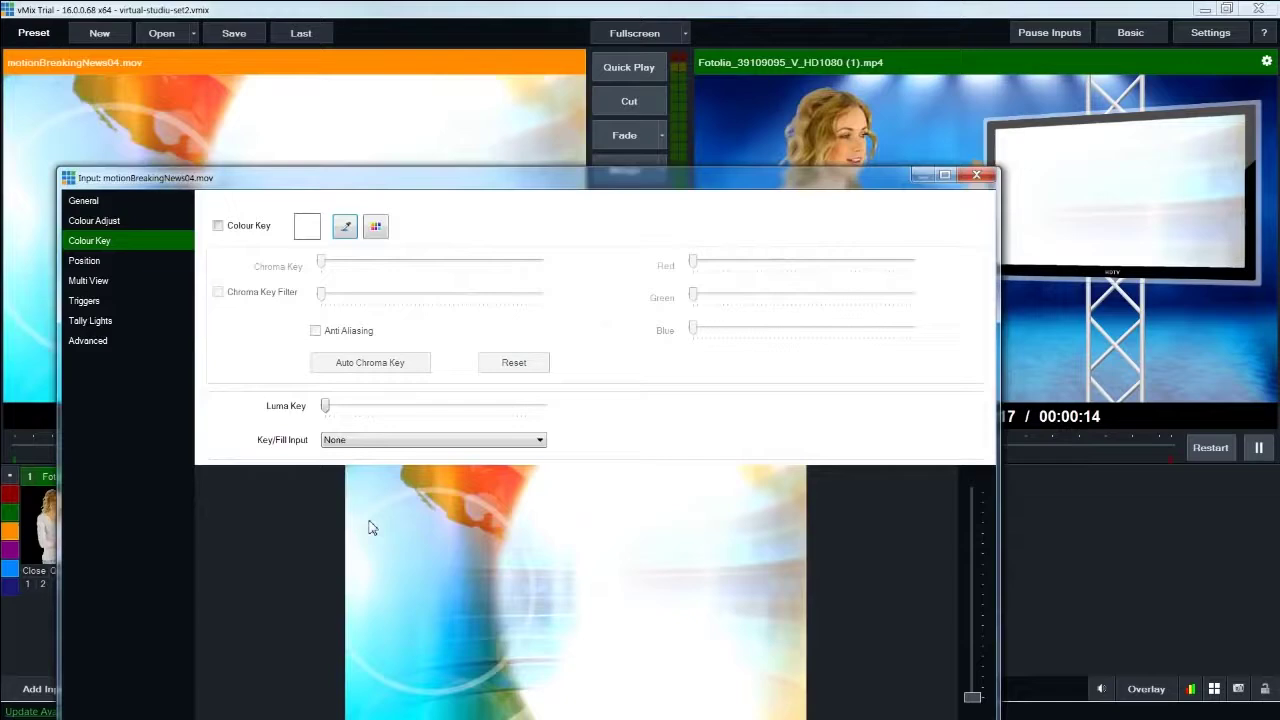
click(84, 261)
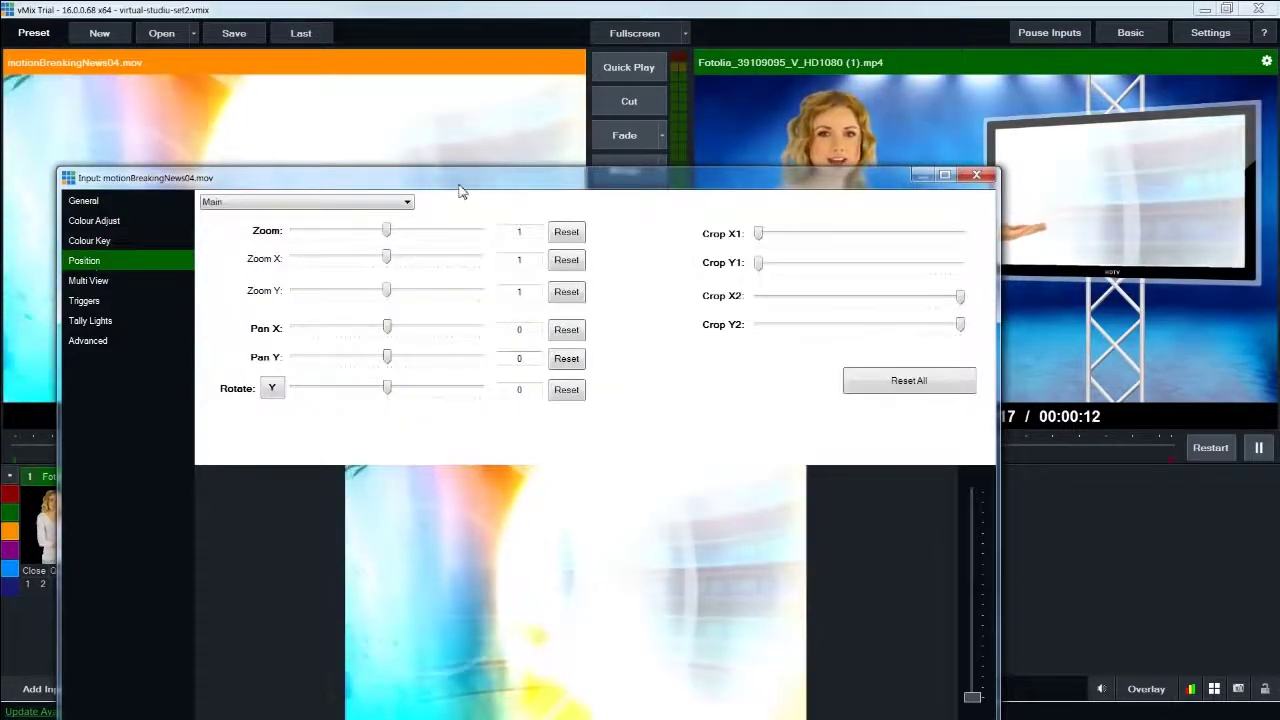
drag(455, 178, 478, 432)
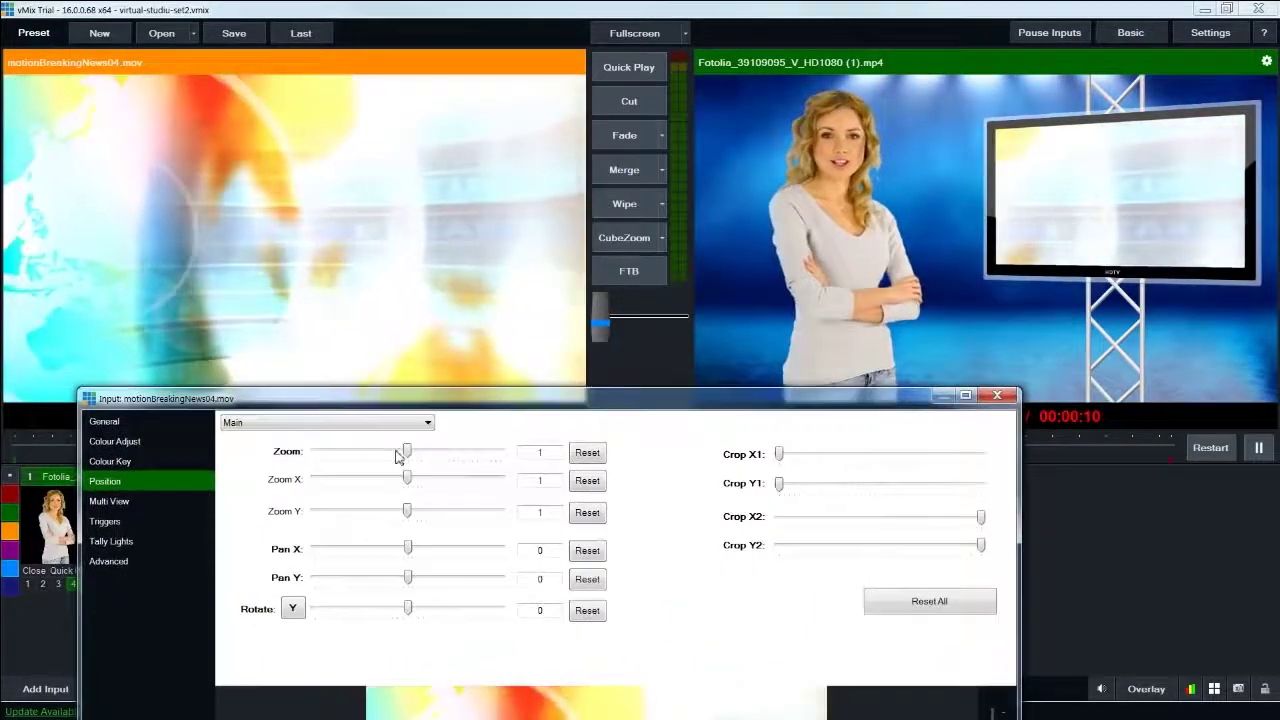
drag(408, 451, 360, 452)
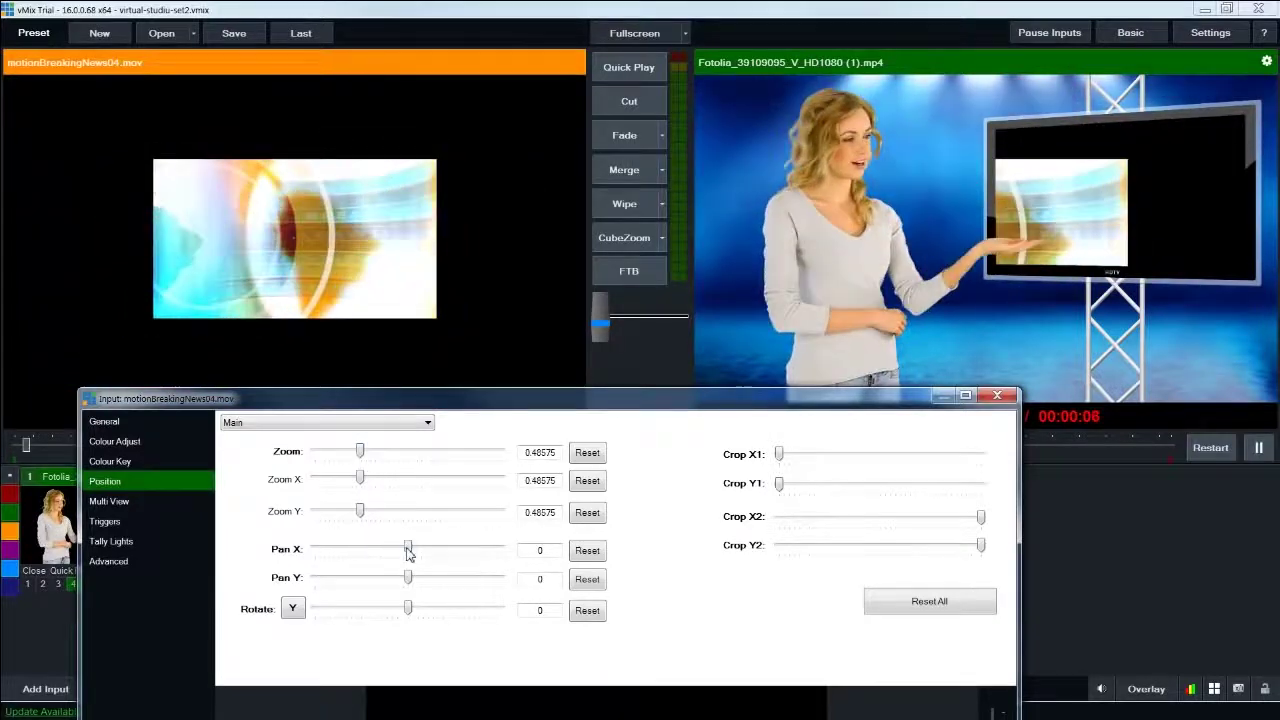
drag(408, 549, 429, 551)
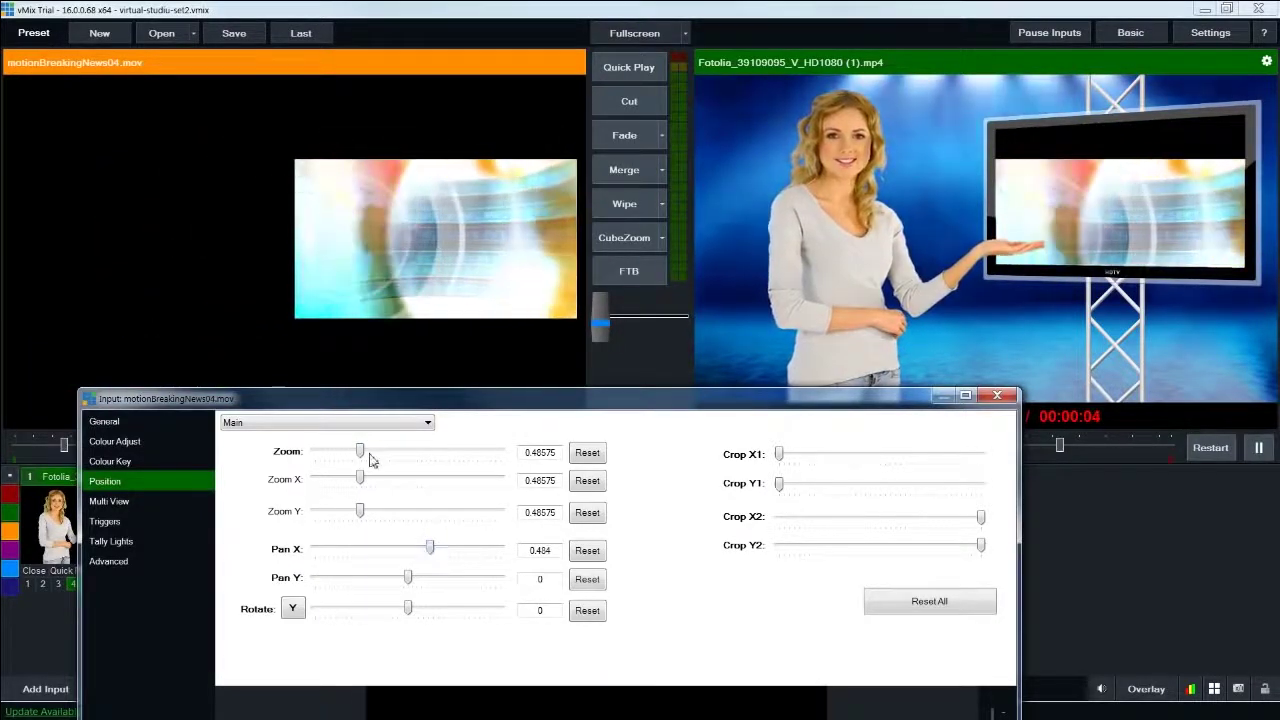
drag(362, 452, 358, 455)
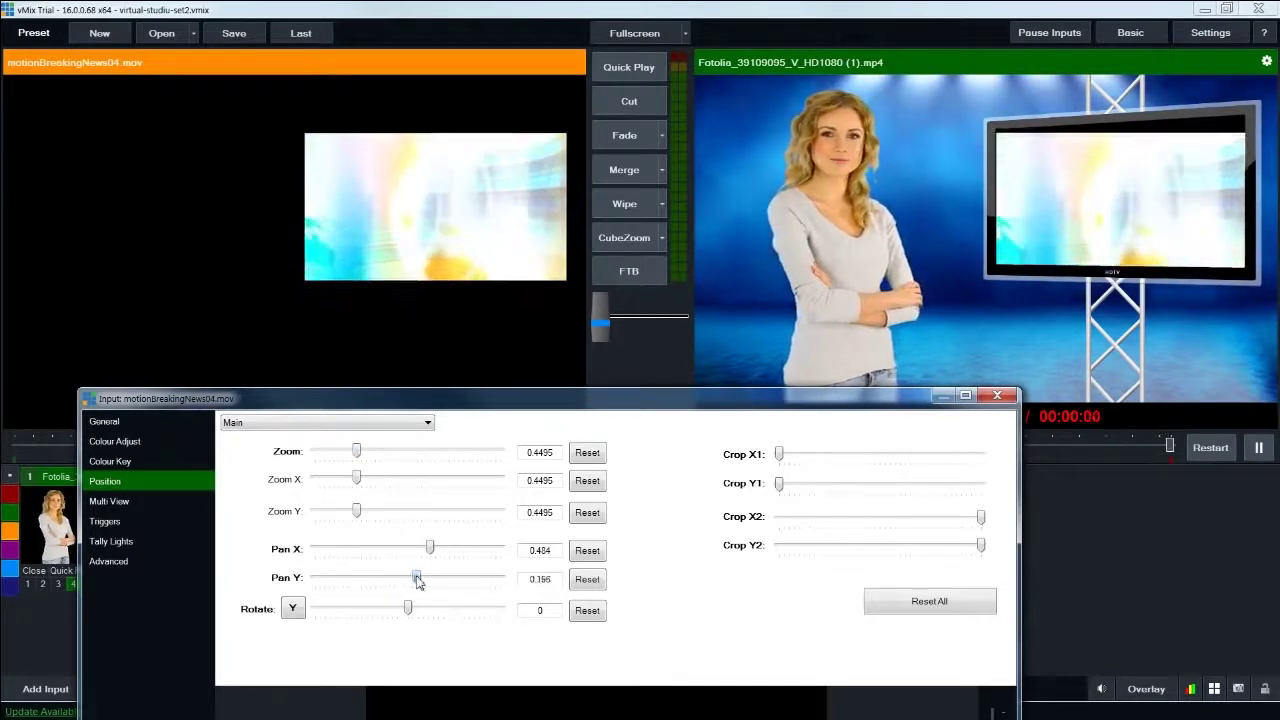
drag(417, 581, 422, 583)
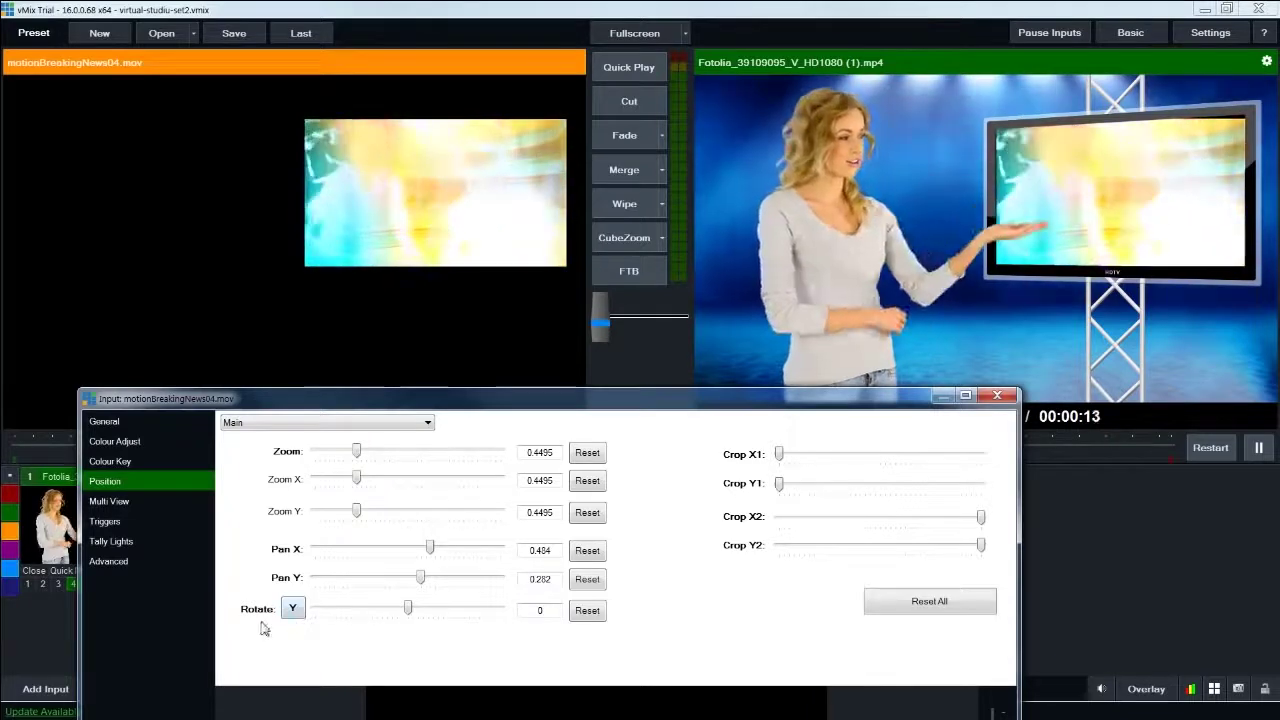
Rotate the graphic on the Y axis to about 0.2466 and nudge Pan X to 0.426
click(292, 615)
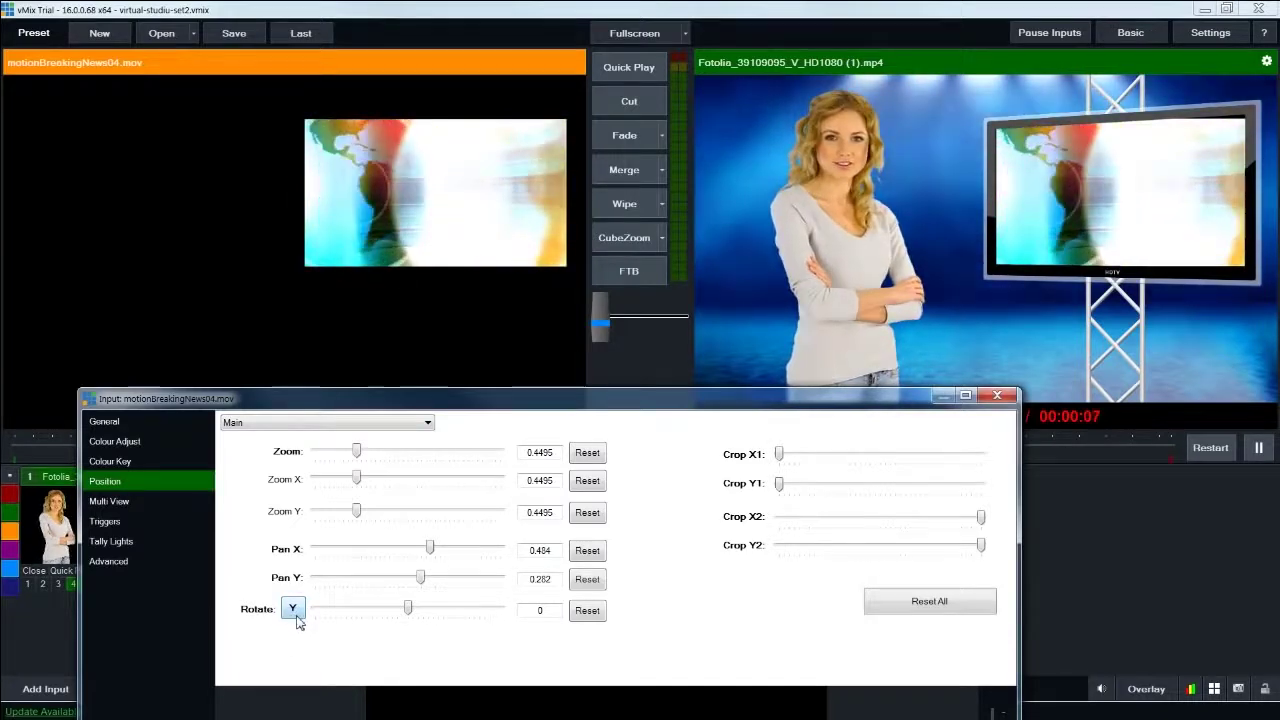
drag(410, 614, 416, 624)
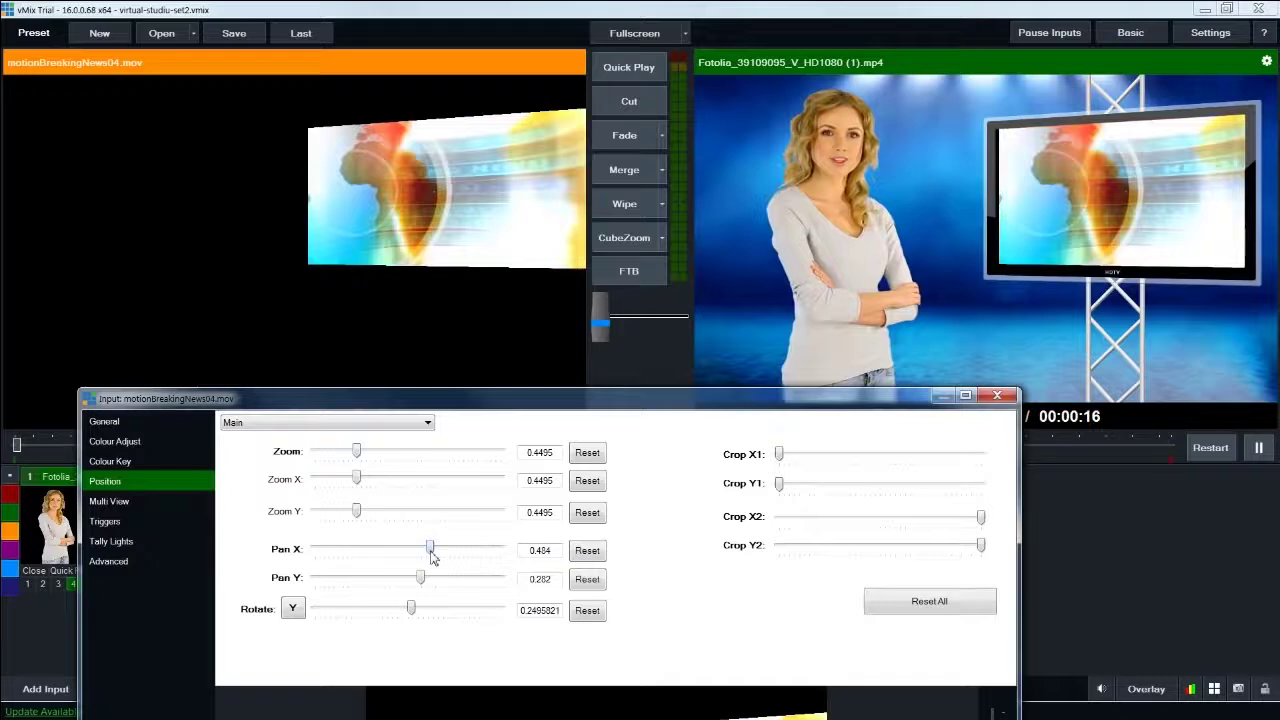
drag(430, 549, 430, 557)
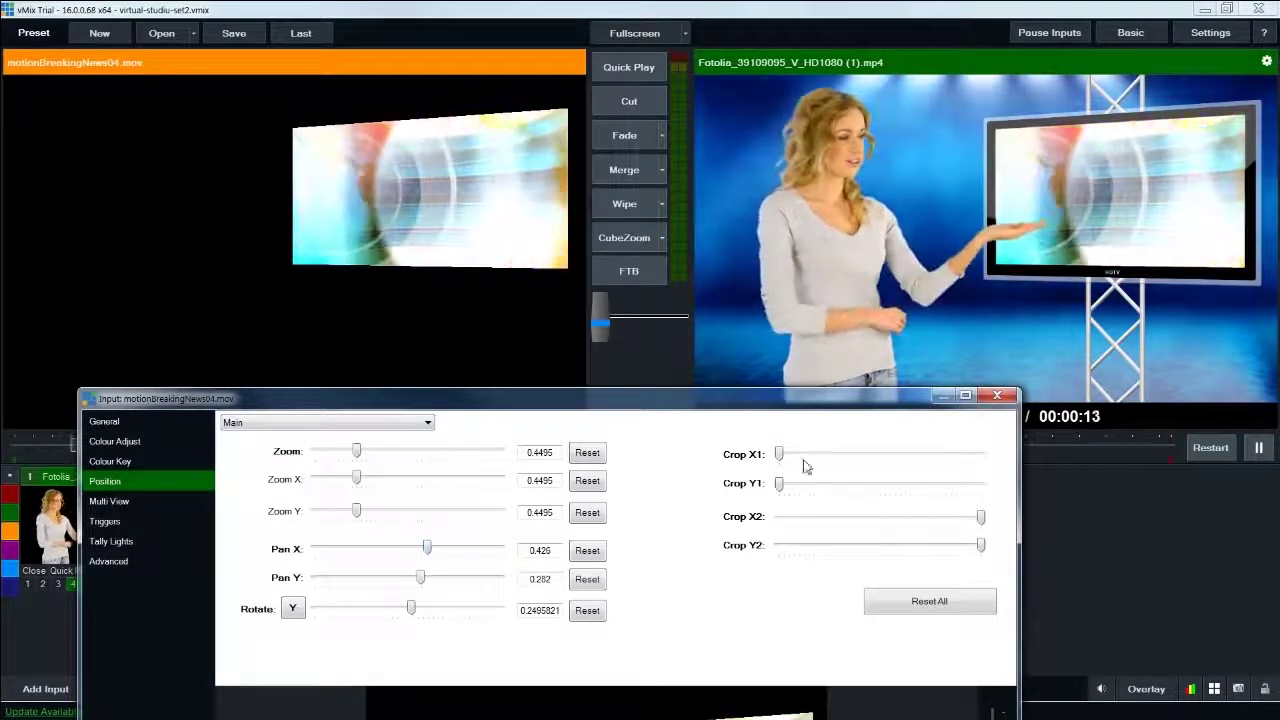
click(993, 397)
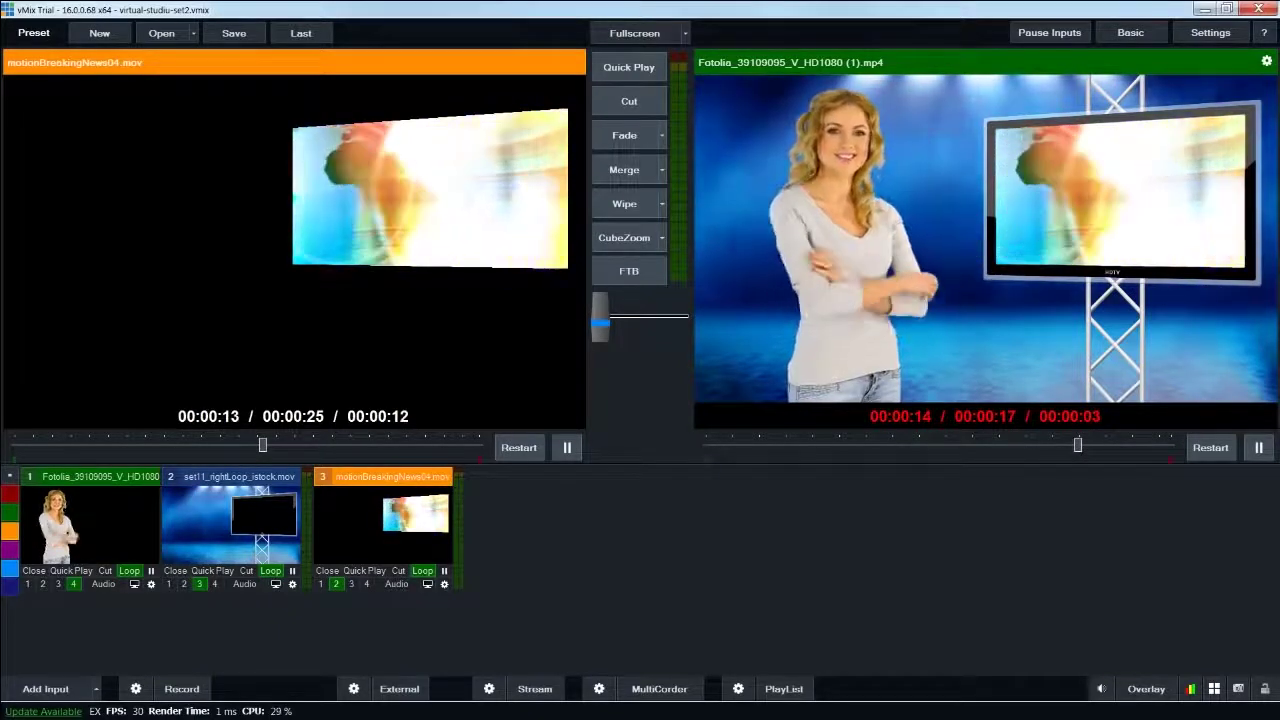
Bring MVI_0461.MOV from the Explorer assets folder into vMix as input 4
key(alt+Tab)
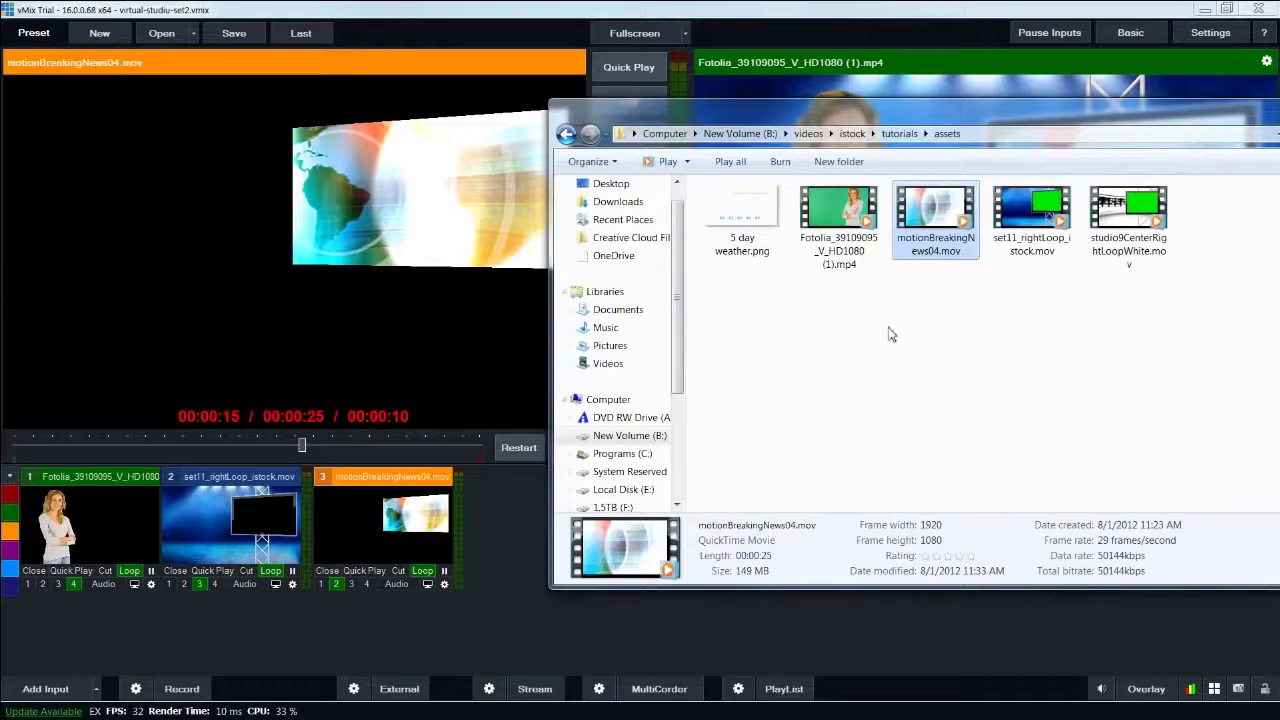
key(alt+Tab)
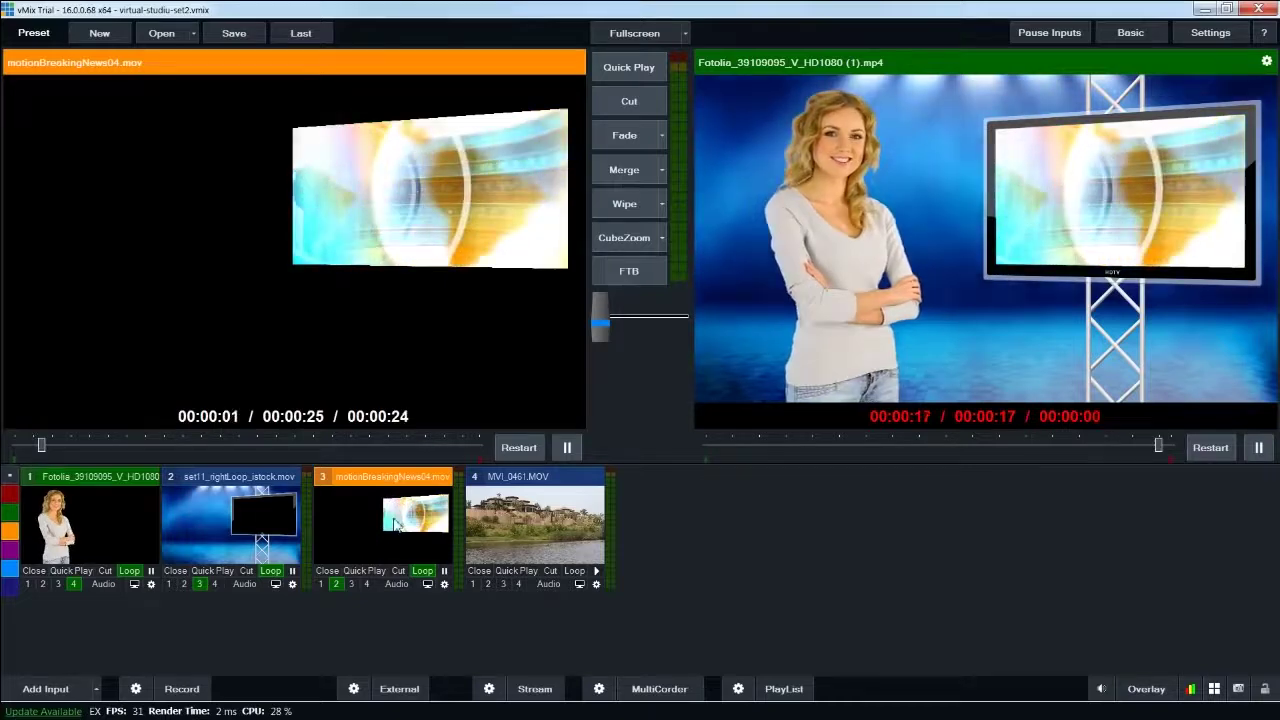
Show MVI_0461.MOV on overlay 2, zoomed to 0.529 and shifted sideways into the studio monitor
click(540, 525)
right_click(540, 525)
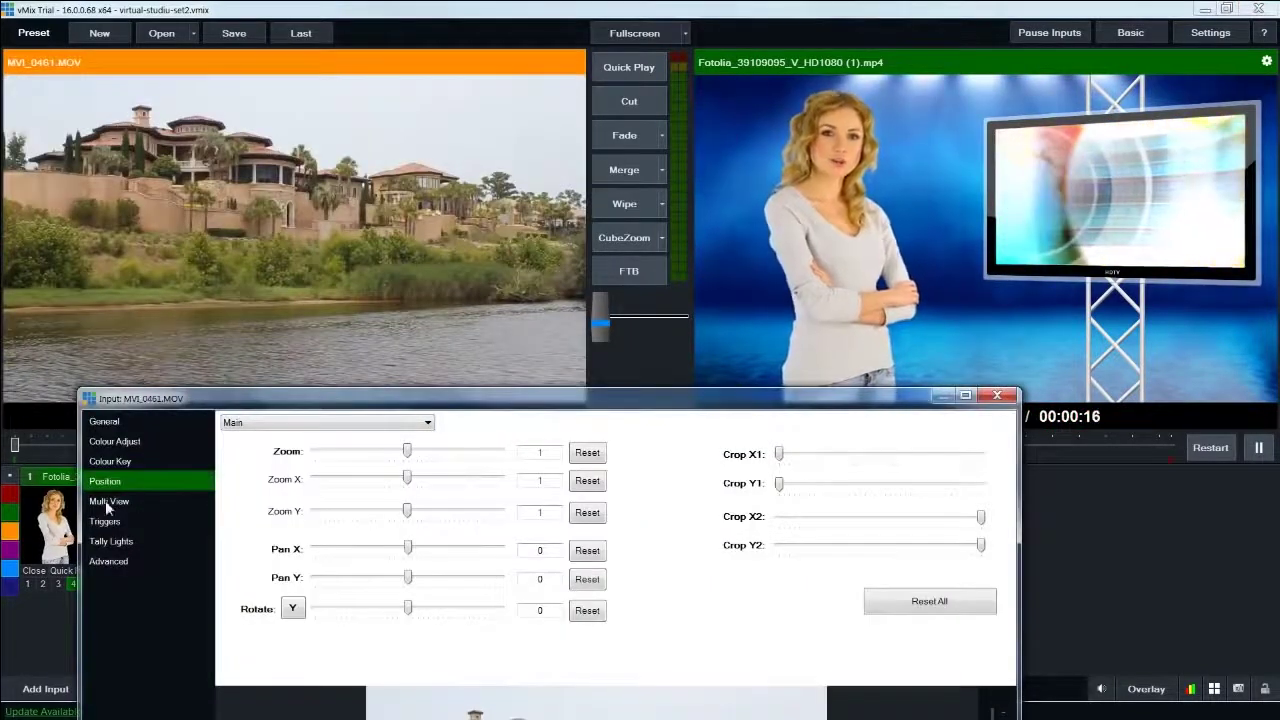
drag(593, 399, 737, 150)
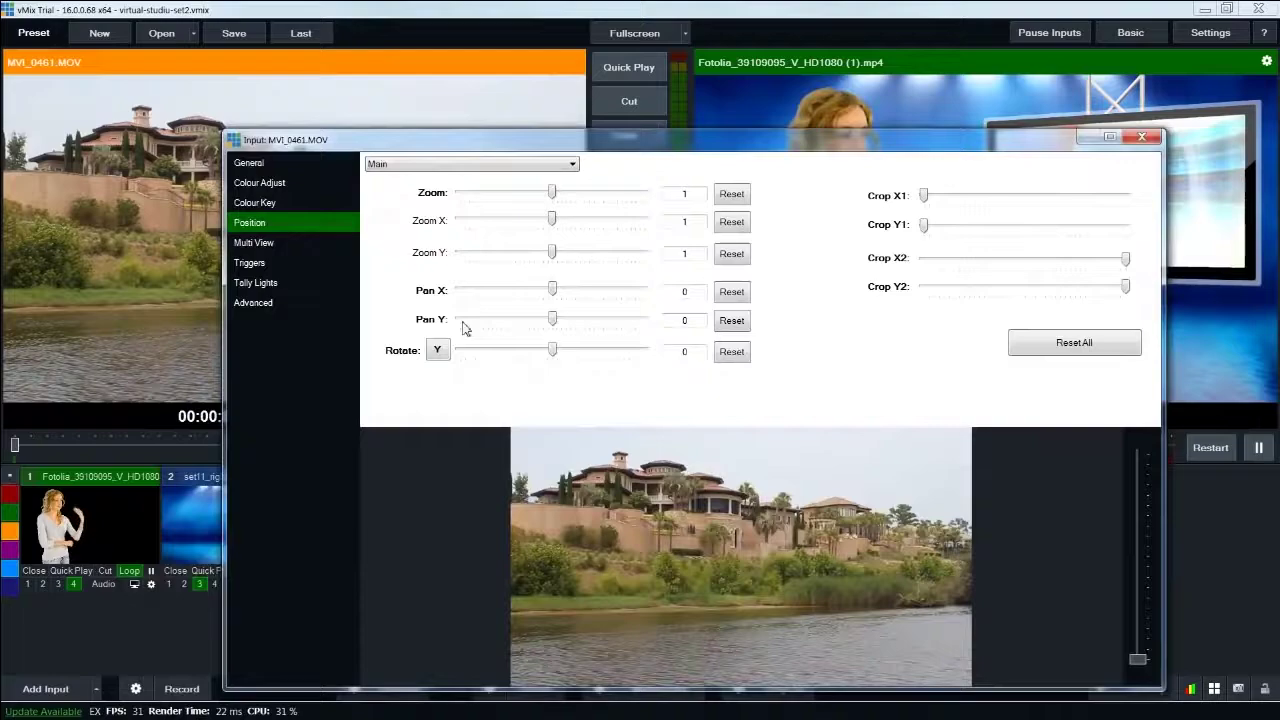
drag(415, 155, 741, 91)
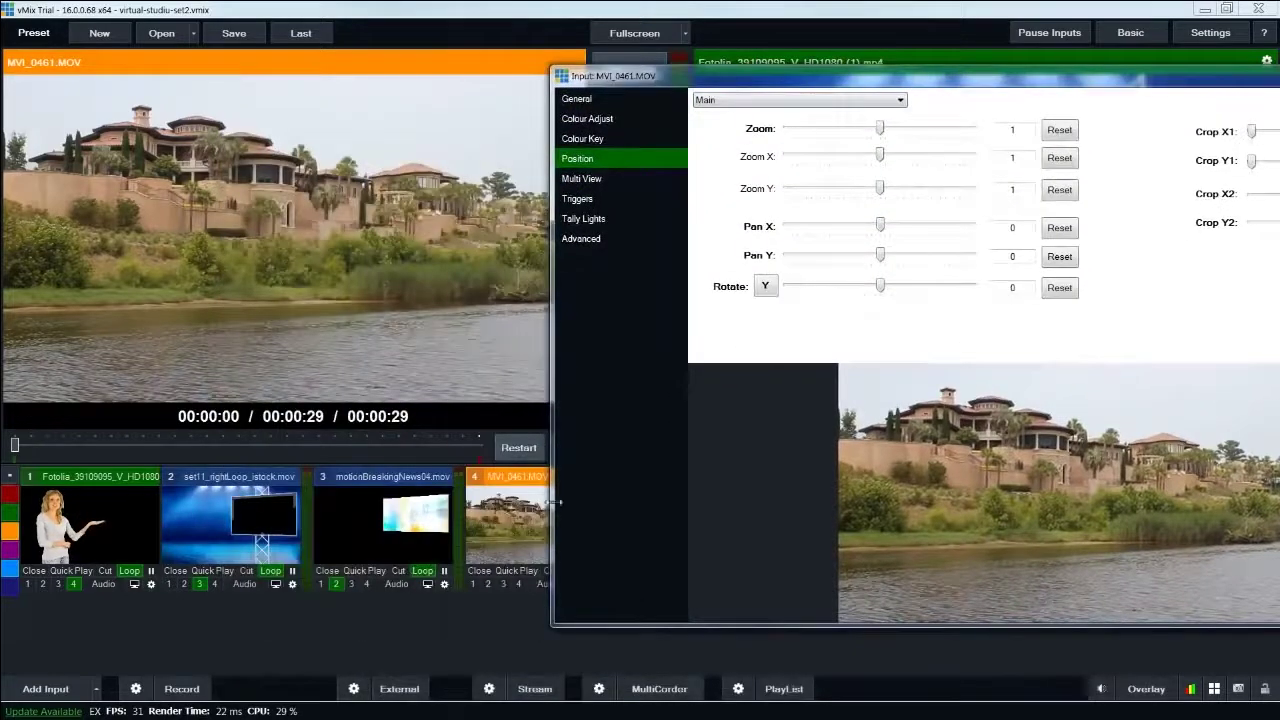
click(488, 584)
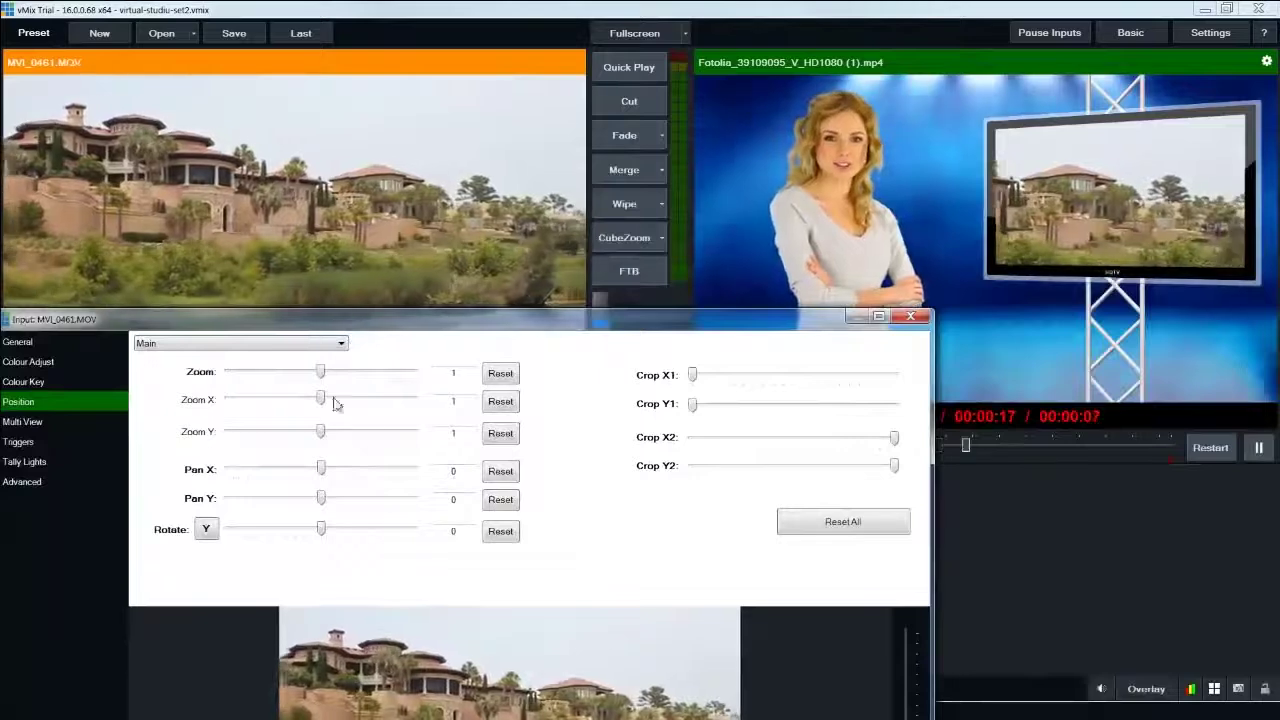
drag(320, 372, 268, 438)
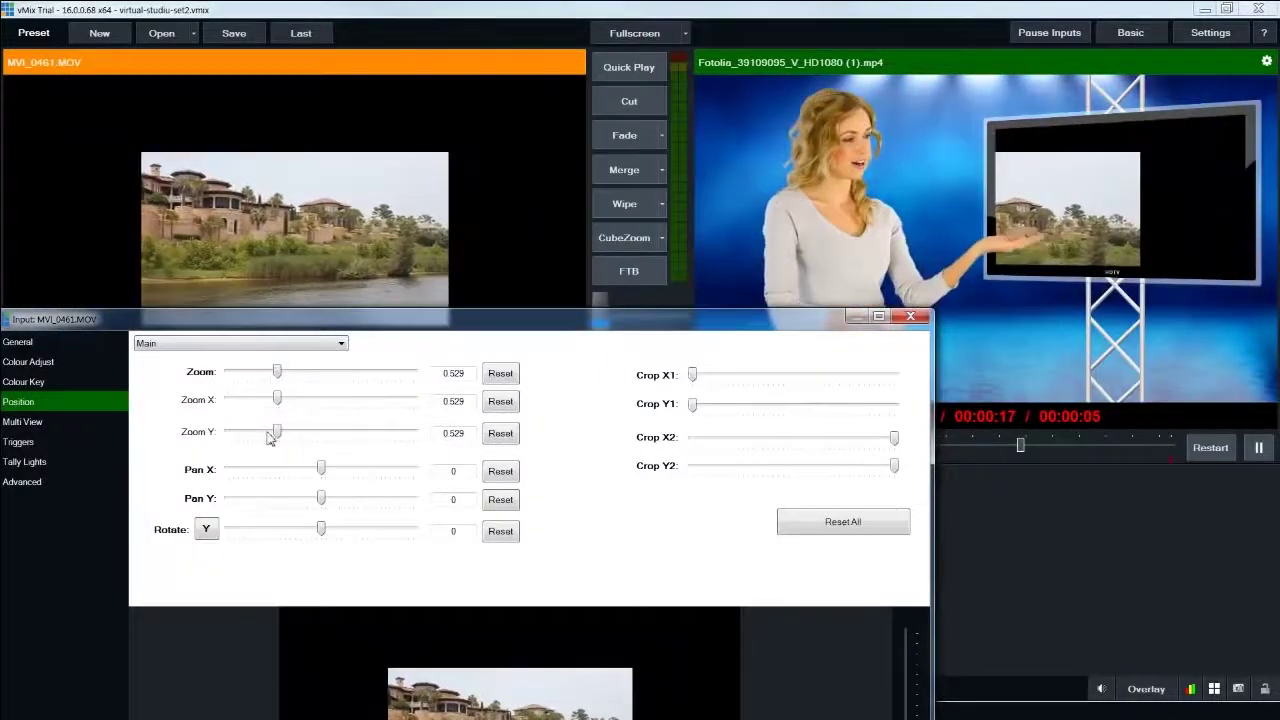
drag(320, 470, 331, 471)
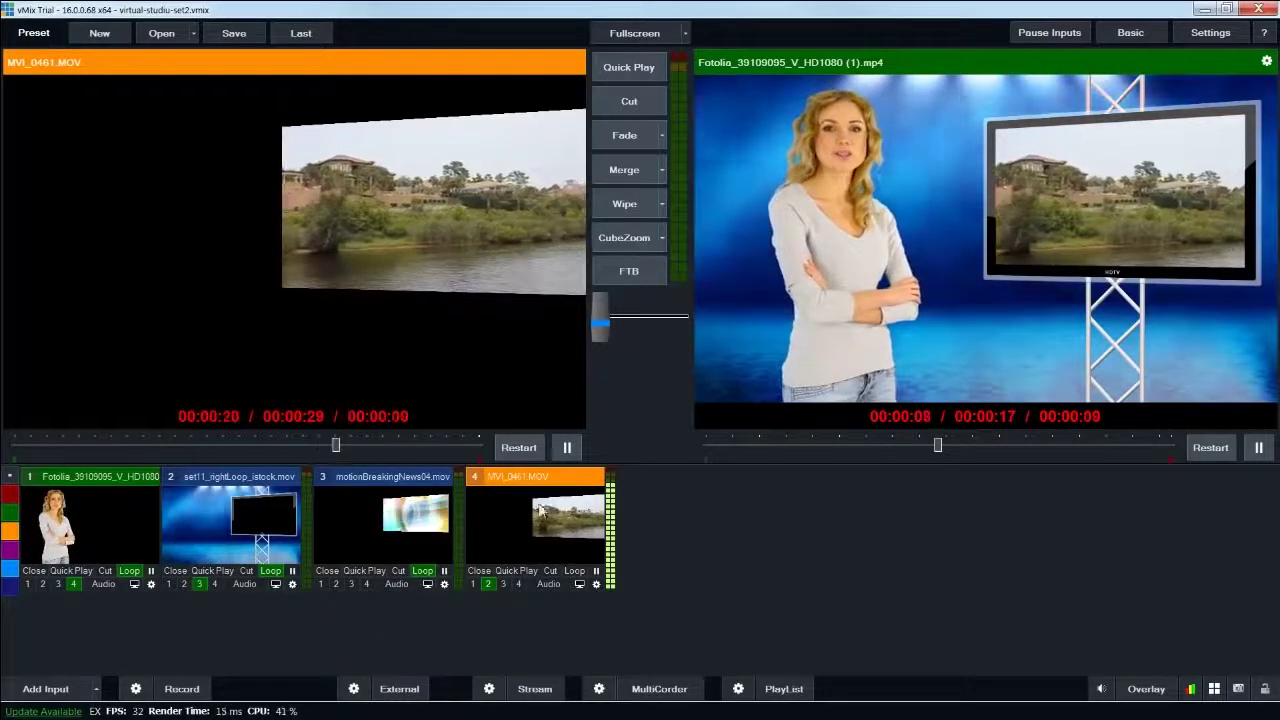
Put the house clip on overlay 1 and toggle the breaking-news graphic on overlay 2 until it shows
click(336, 584)
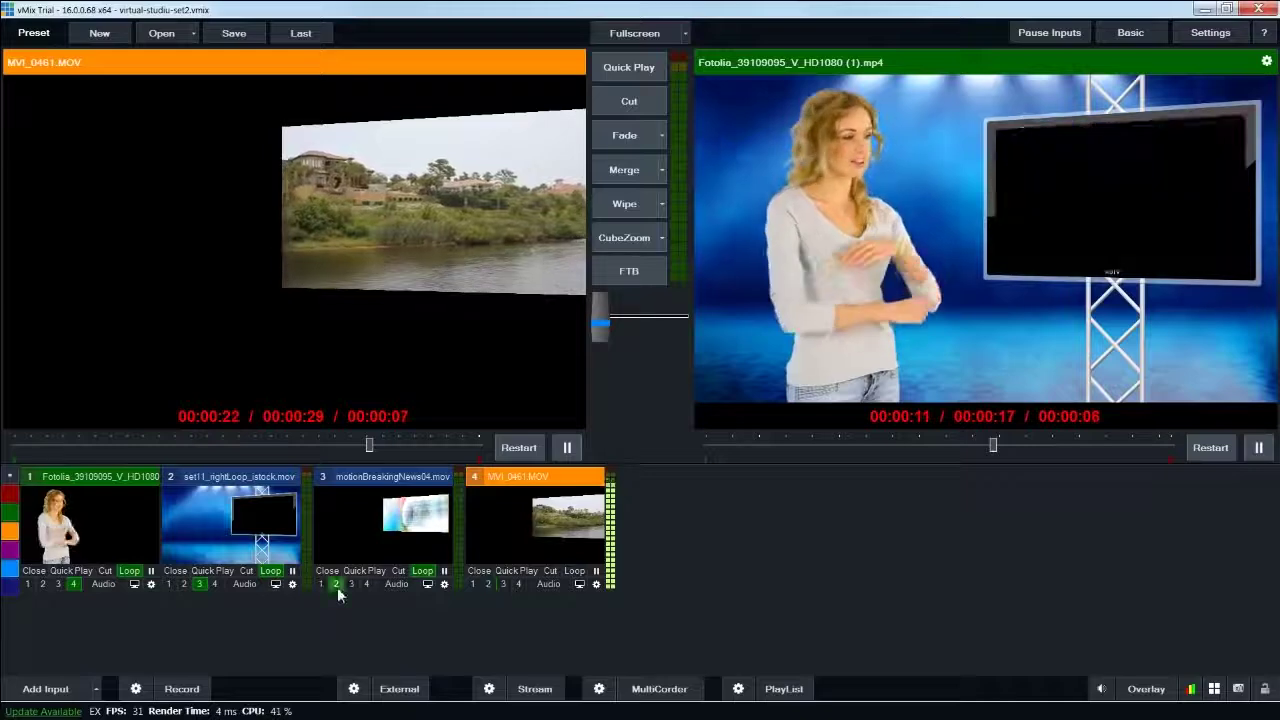
click(472, 584)
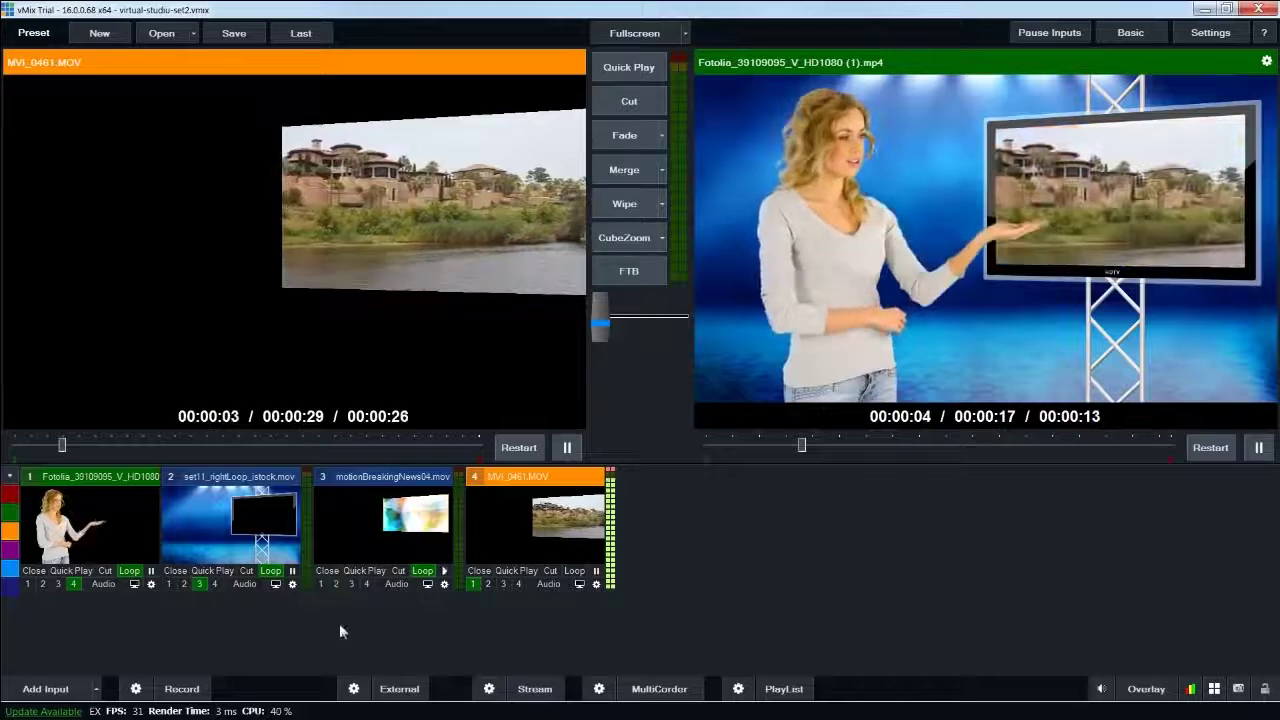
click(336, 584)
click(336, 584)
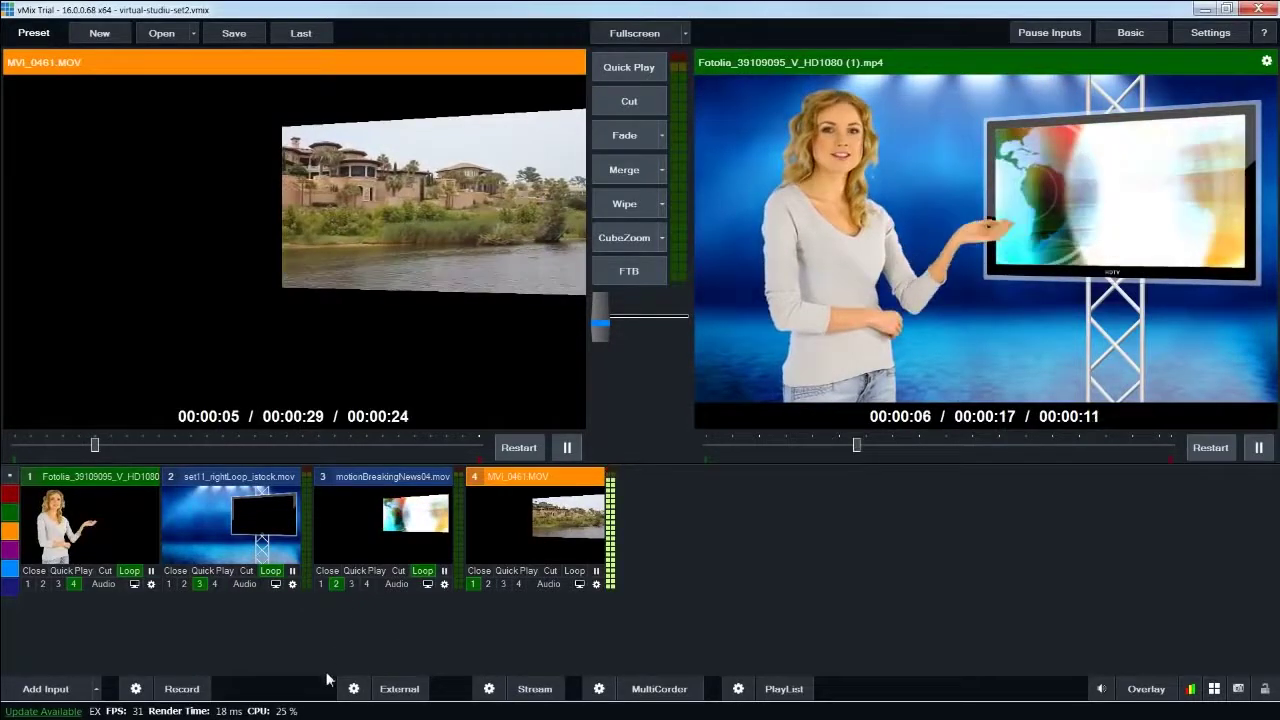
click(335, 585)
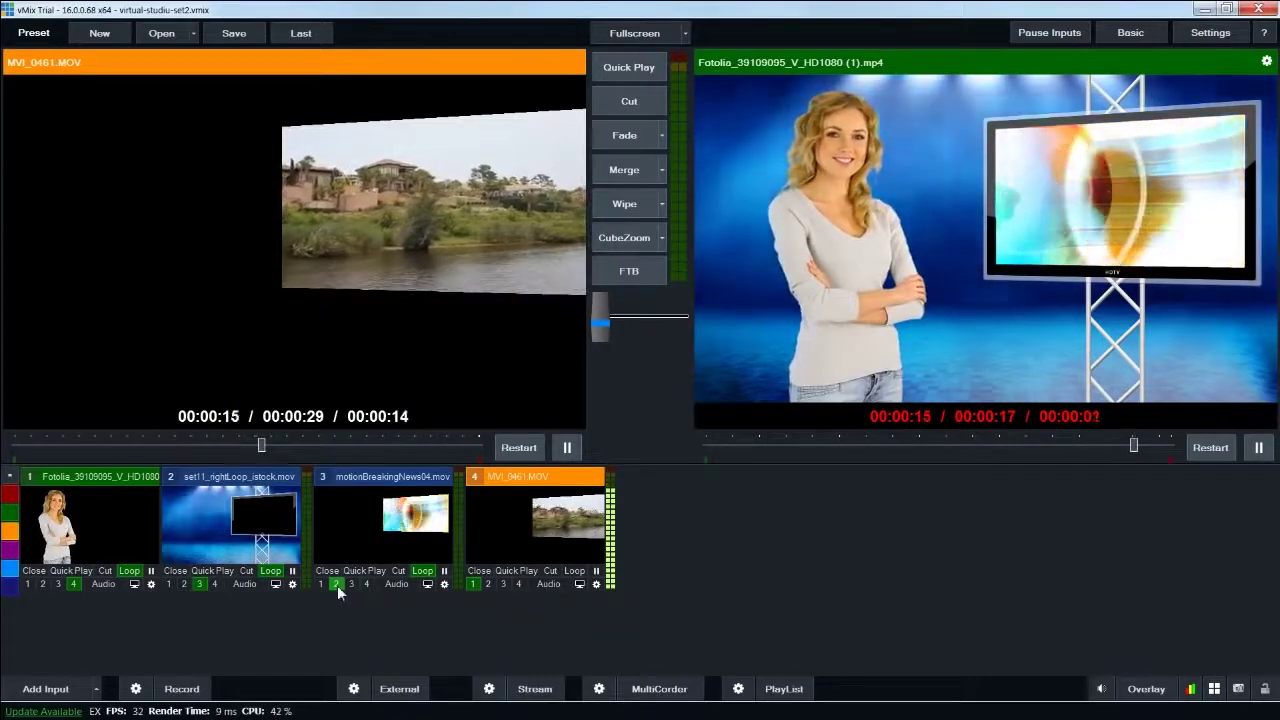
Save the preset as virtual-studiu-set3.vmix, based on the virtual-studiu-set2.vmix name
click(234, 33)
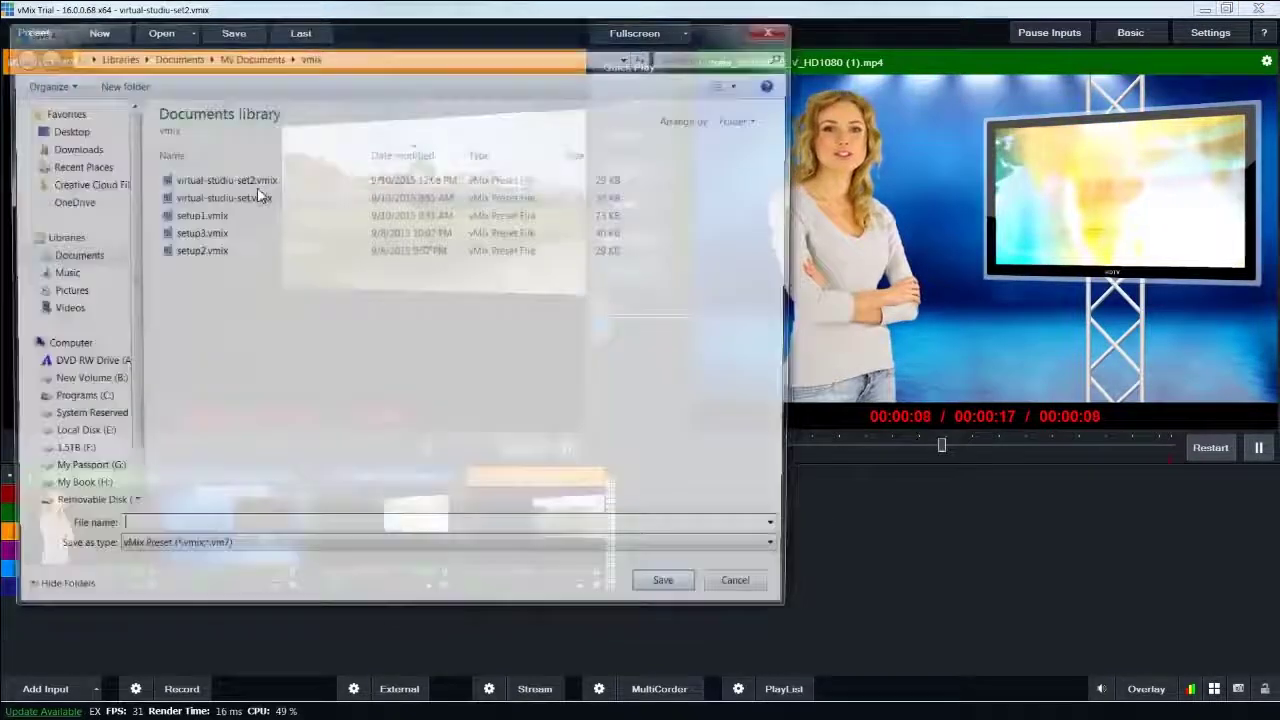
click(207, 178)
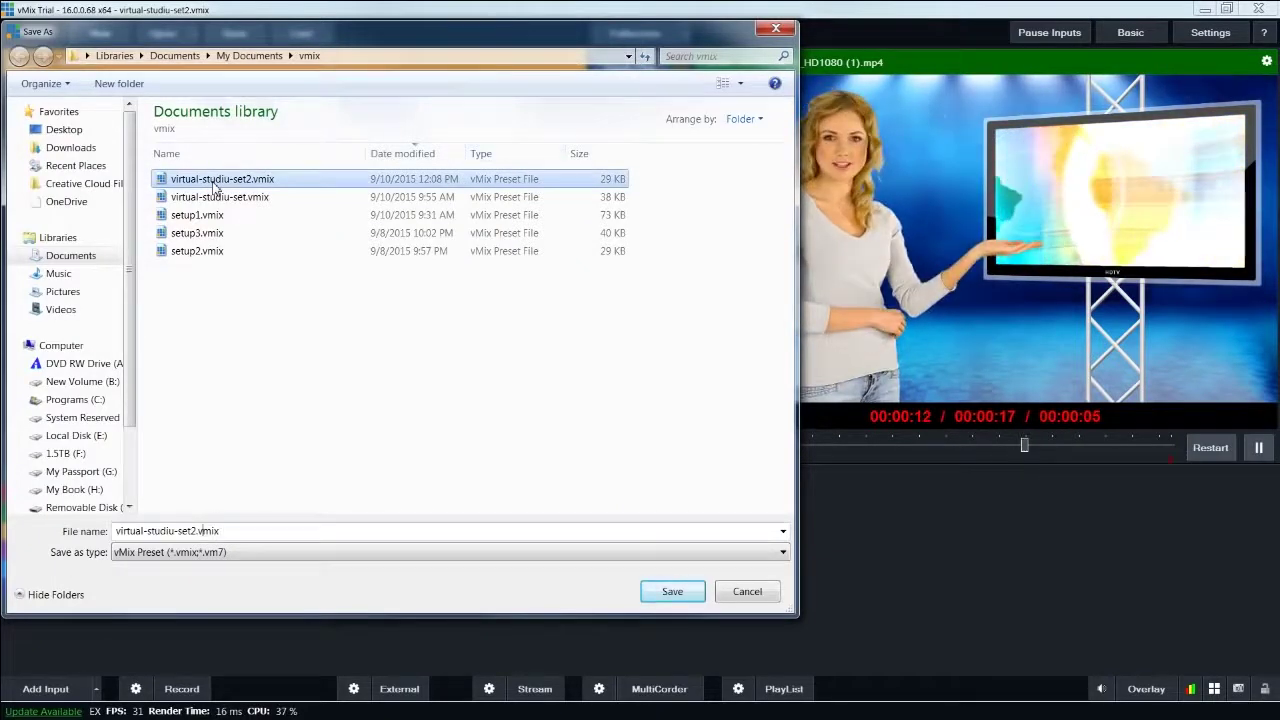
text(3)
key(Return)
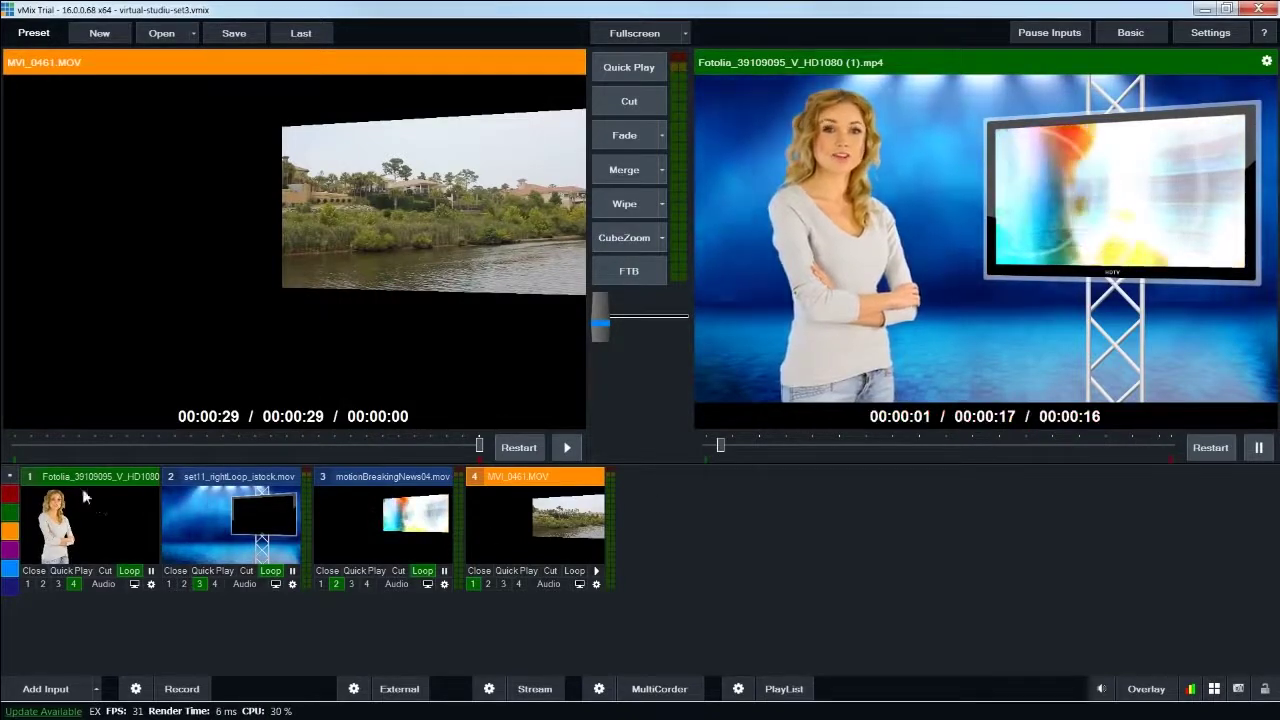
Reload virtual-studiu-set3.vmix from the recent presets list
click(194, 38)
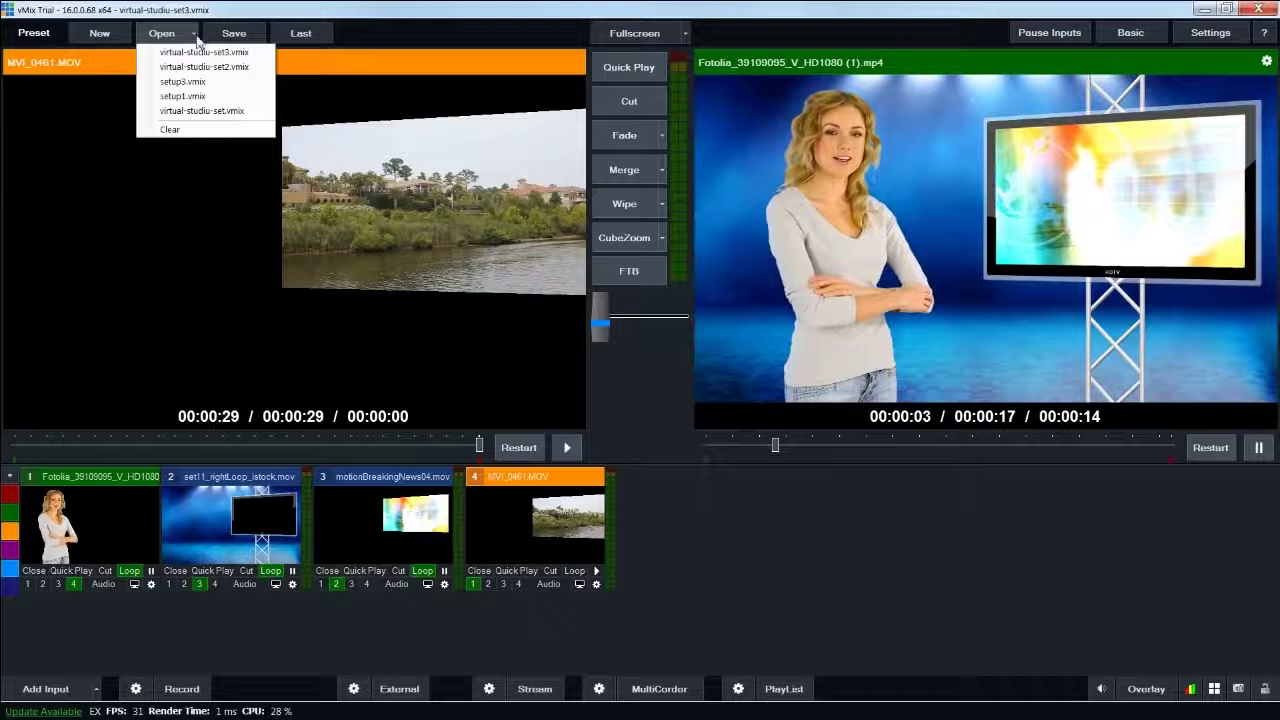
click(210, 53)
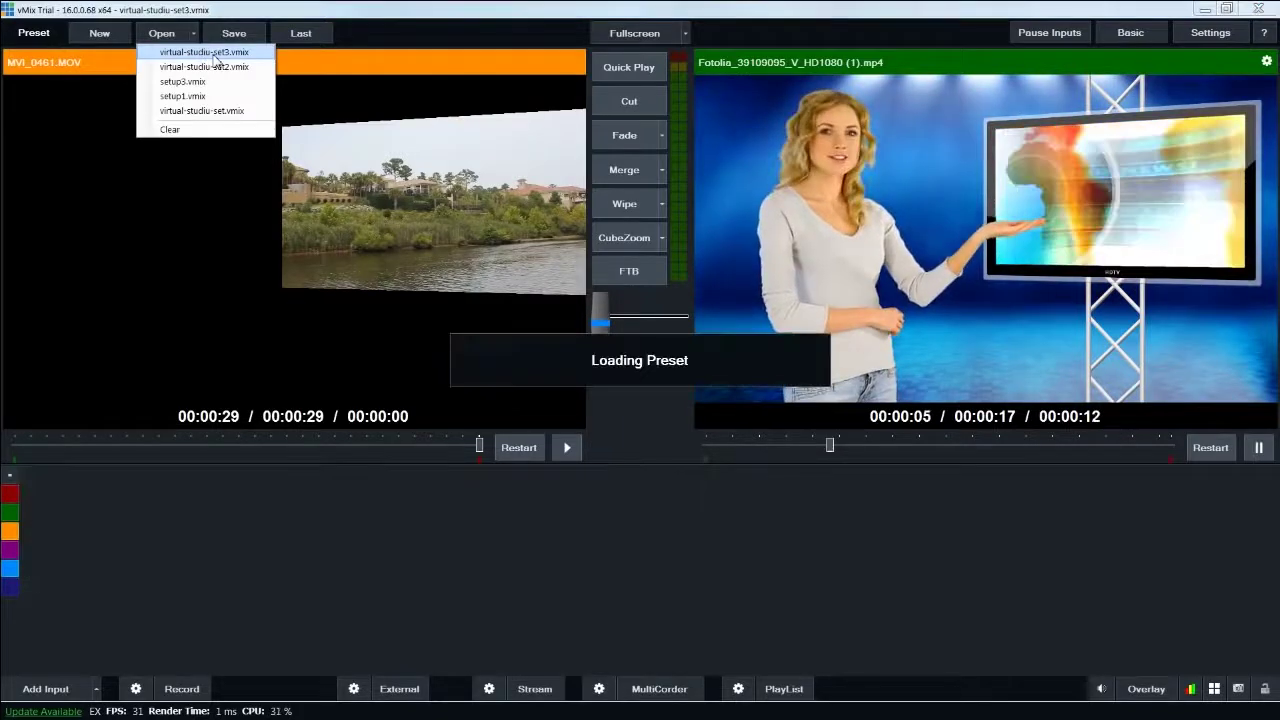